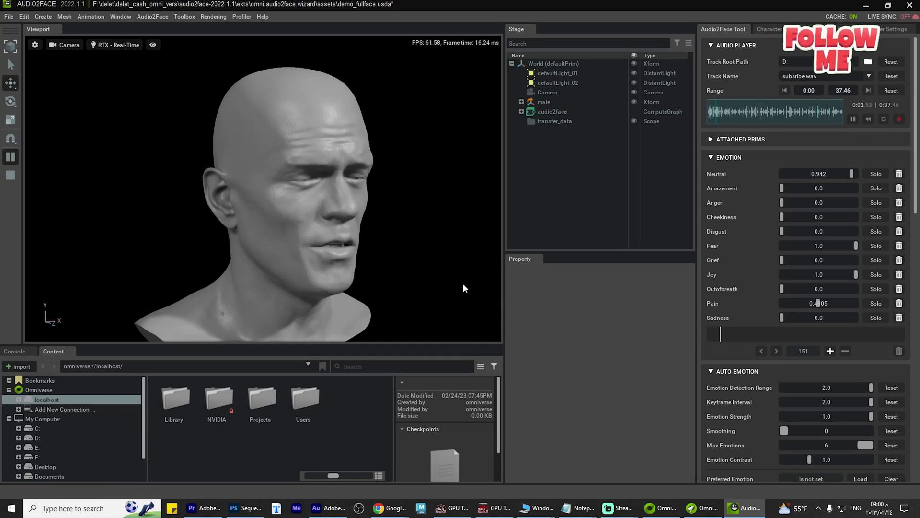
Orbit around the lip-syncing demo head, viewing it from front-left, right-profile and frontal angles
left_click_drag(463, 283, 496, 239, "alt")
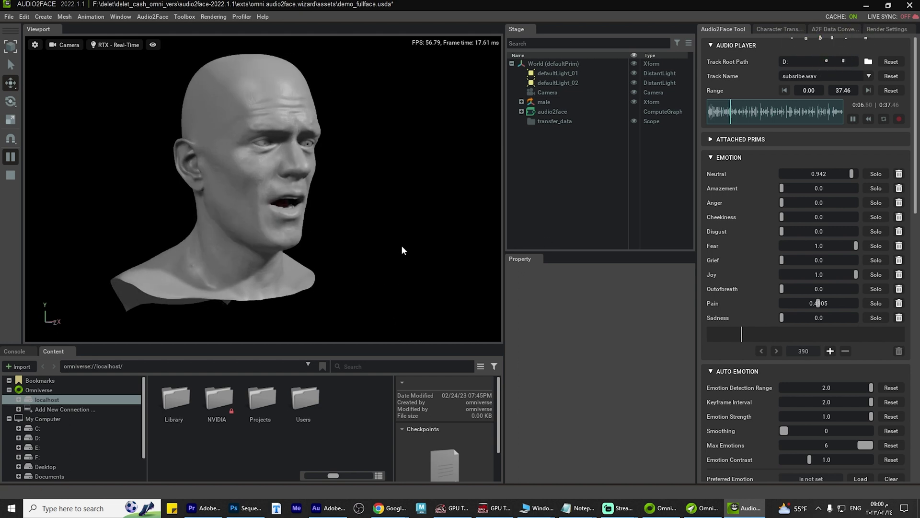
mouse_move(402, 246)
left_mouse_down("alt")
mouse_move(396, 263)
mouse_move(414, 281)
mouse_move(404, 259)
mouse_move(329, 277)
mouse_move(378, 238)
mouse_move(451, 237)
mouse_move(440, 249)
mouse_move(345, 240)
mouse_move(395, 240)
left_mouse_up("alt")
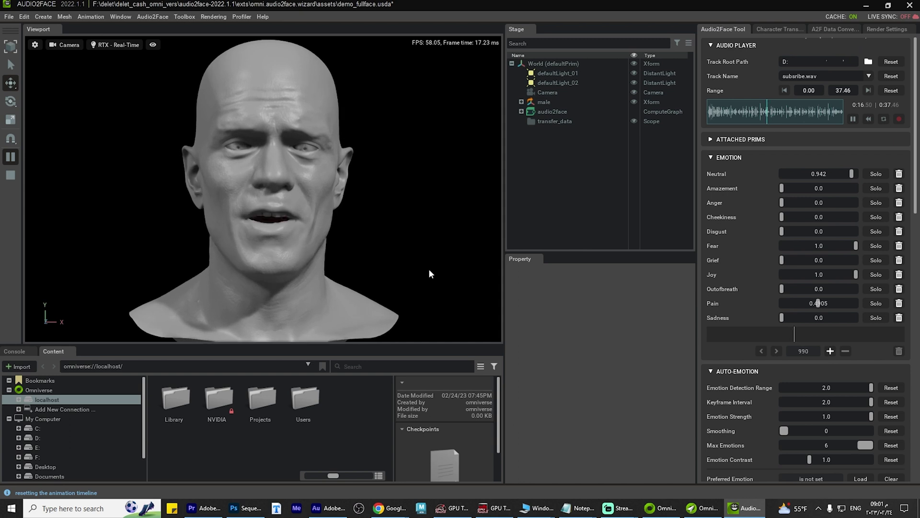
left_click_drag(428, 268, 573, 263, "alt")
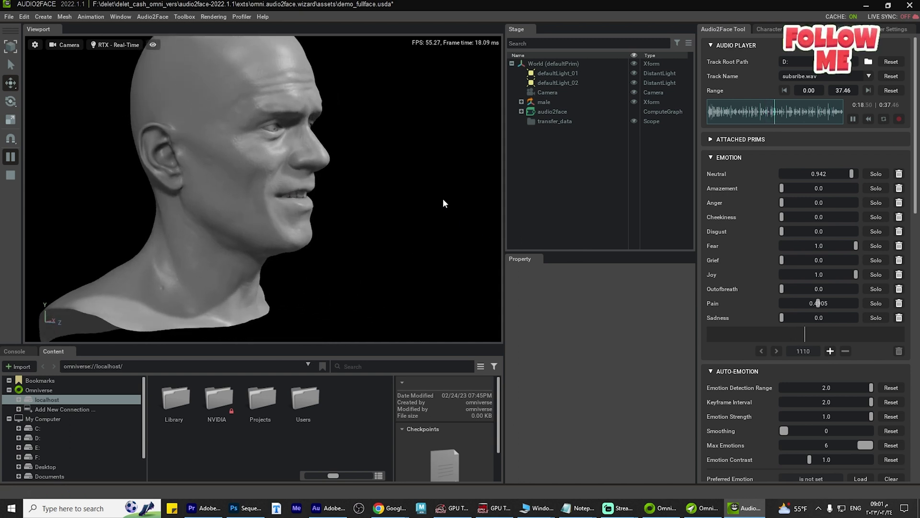
left_click_drag(443, 199, 372, 232, "alt")
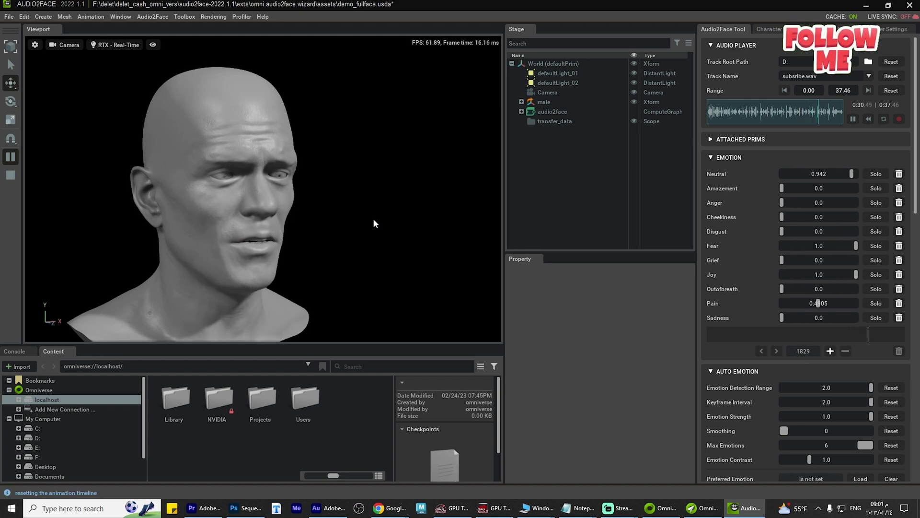
left_click_drag(374, 220, 315, 190, "alt")
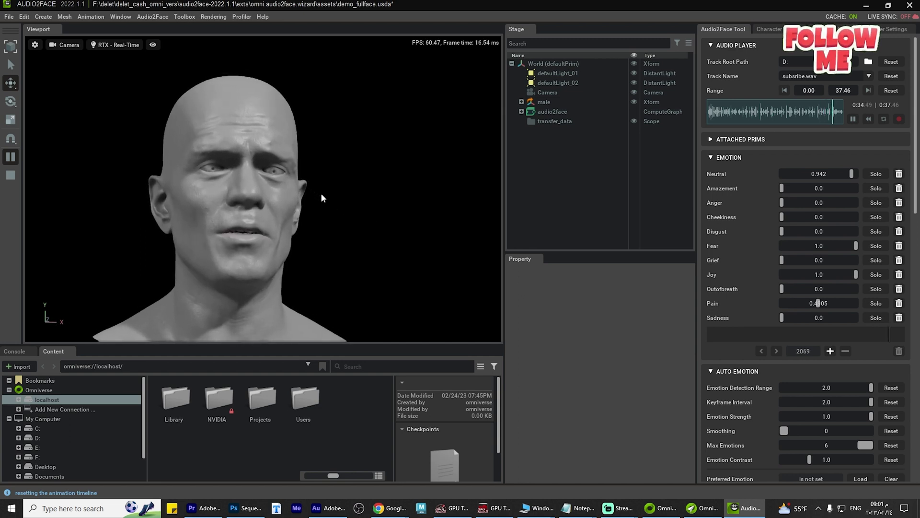
left_click_drag(322, 196, 469, 233, "alt")
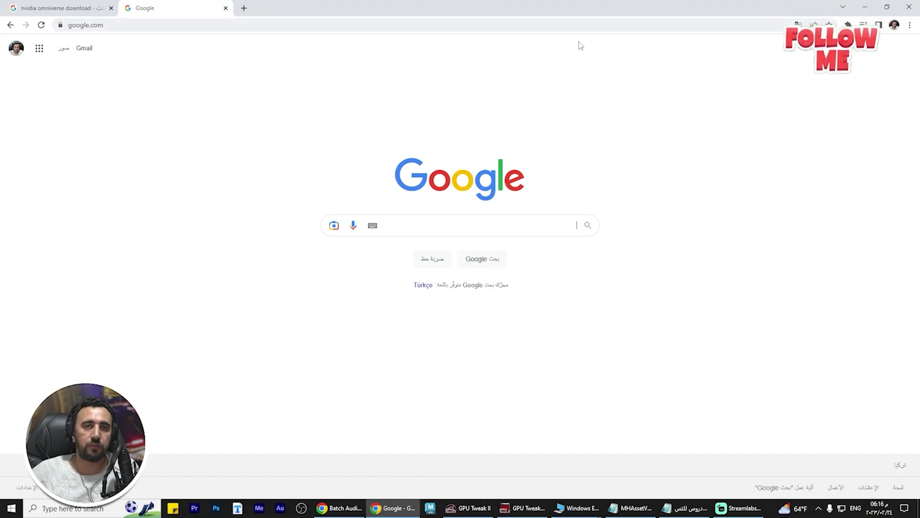
Search Google for 'omniverse' using the suggested query
left_click(547, 225)
type("o")
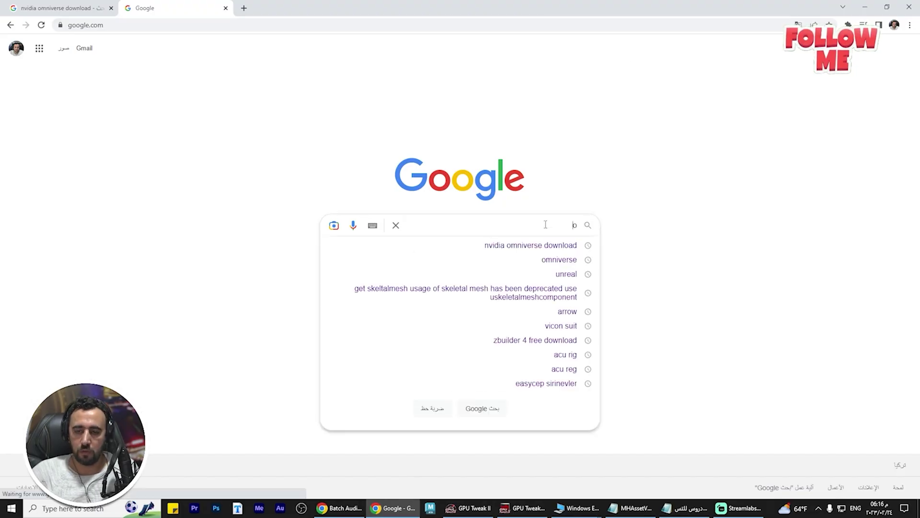
type("mni")
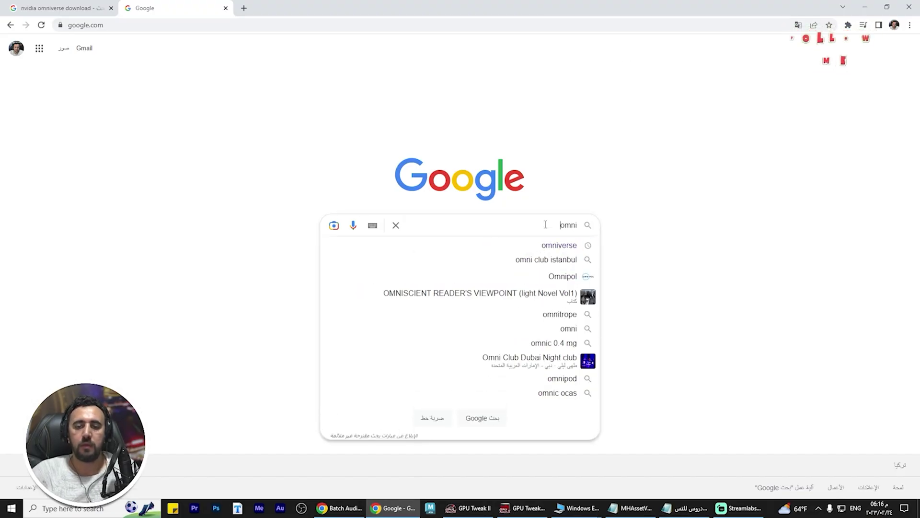
key("Down")
key("Return")
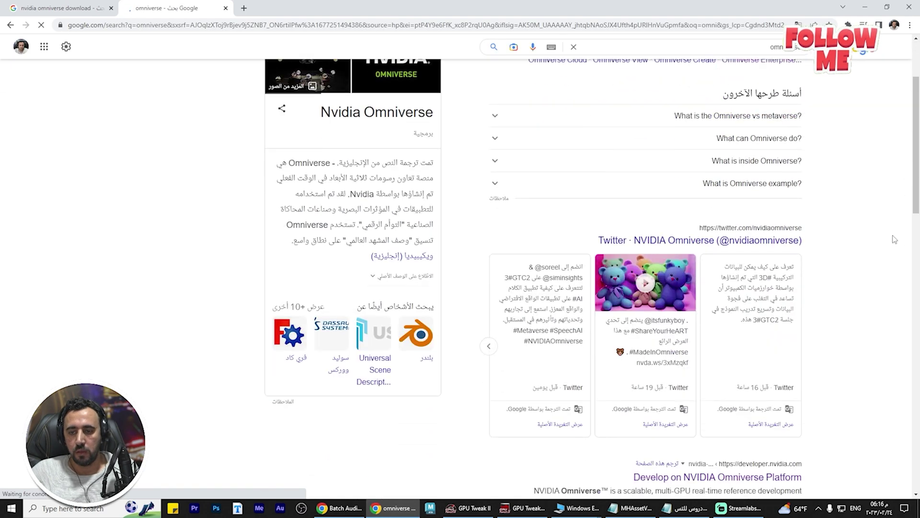
scroll(894, 239, "down", 3)
Open Develop on NVIDIA Omniverse Platform, go to its download page and find the licensing table
left_click(739, 314)
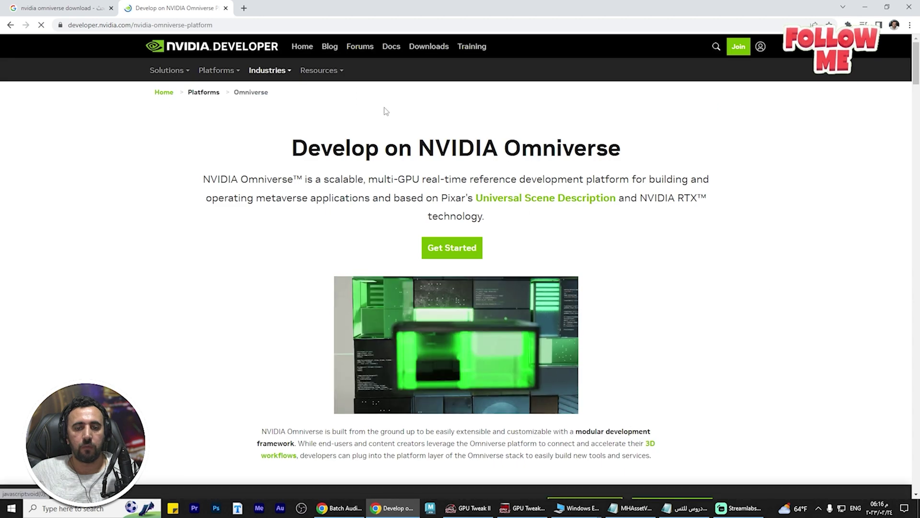
left_click(462, 245)
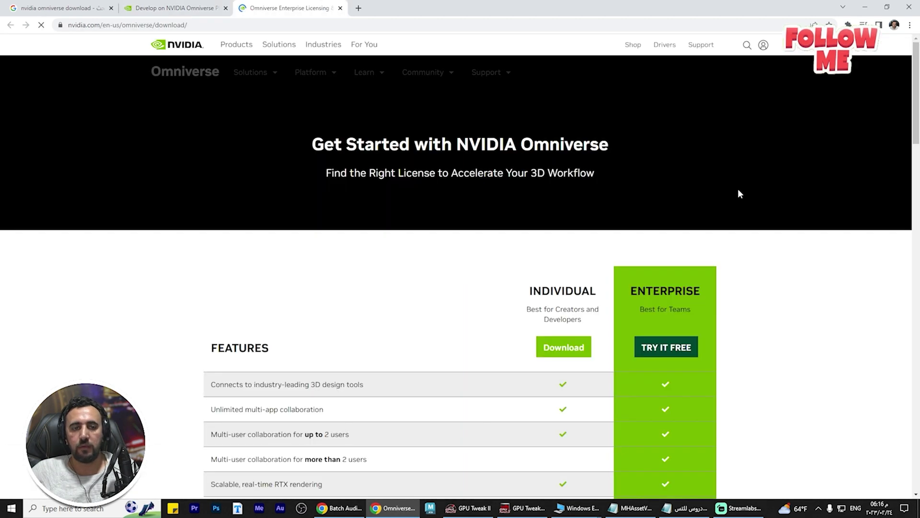
scroll(767, 230, "down", 2)
scroll(571, 234, "down", 1)
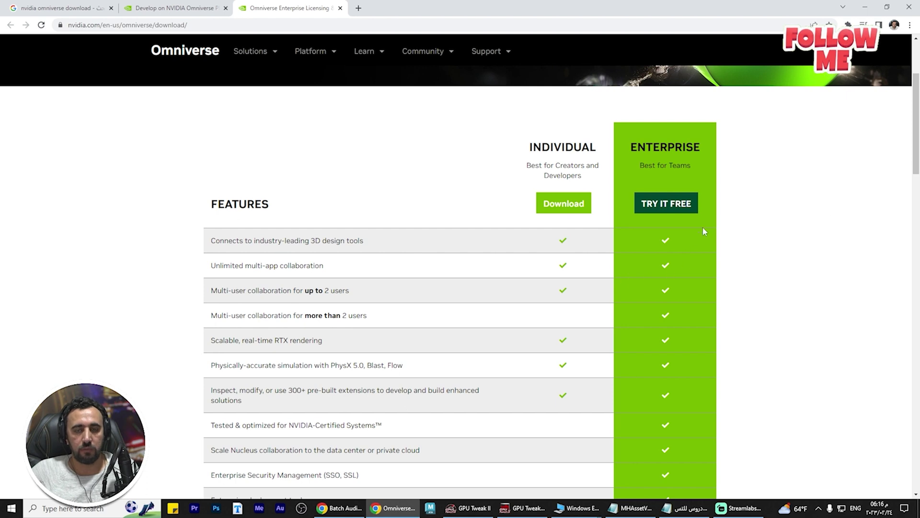
scroll(822, 216, "down", 3)
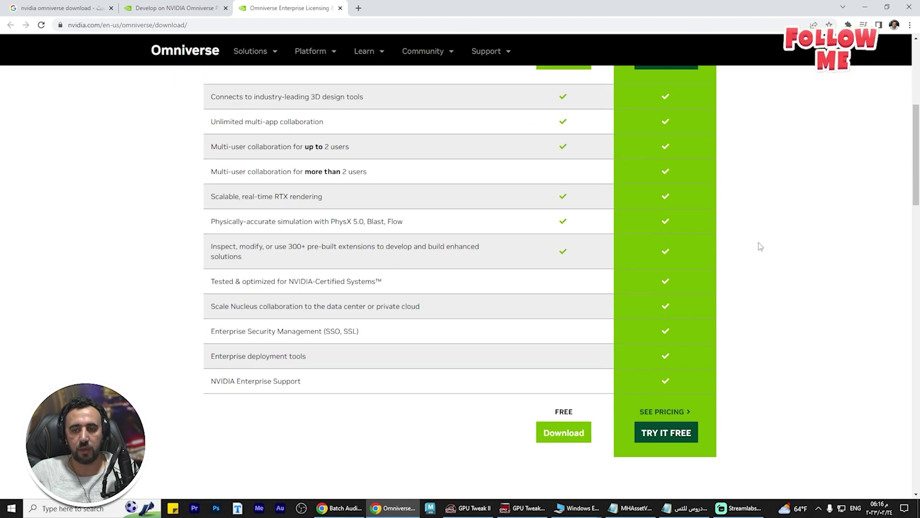
scroll(606, 181, "up", 1)
Choose the free Individual download and look over the Register to Download form
left_click(573, 111)
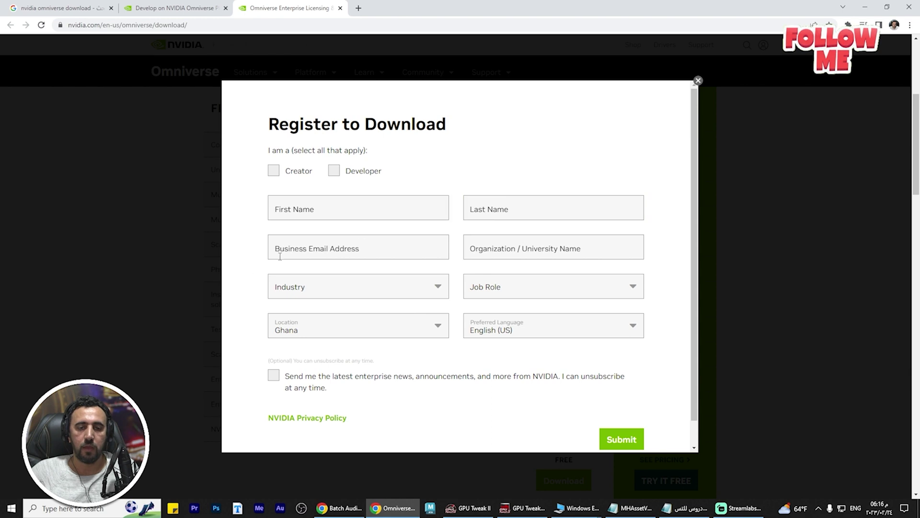
scroll(580, 403, "down", 2)
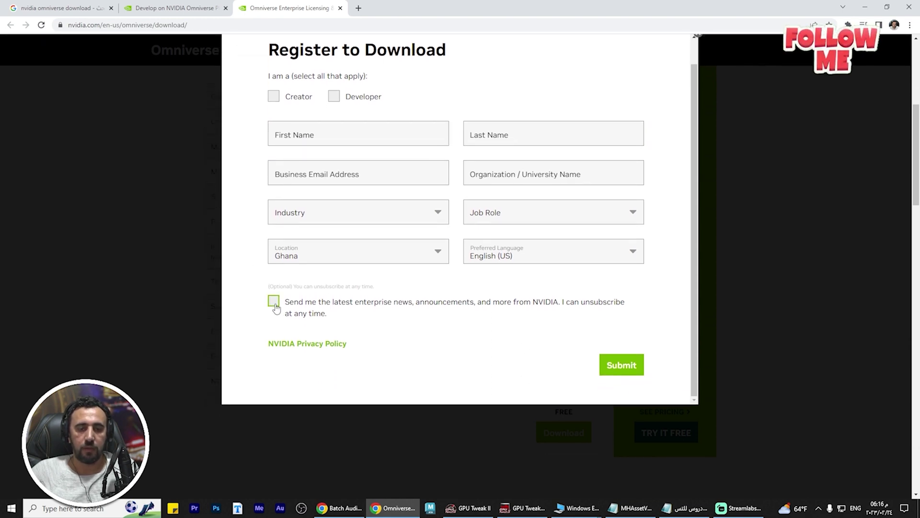
scroll(671, 317, "up", 1)
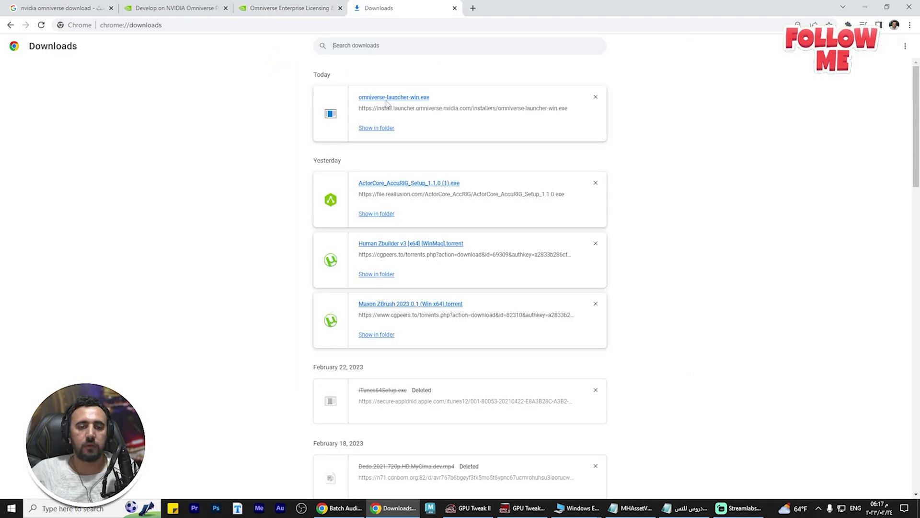
Run omniverse-launcher-win.exe and continue past the Data Collection dialog
left_click(389, 98)
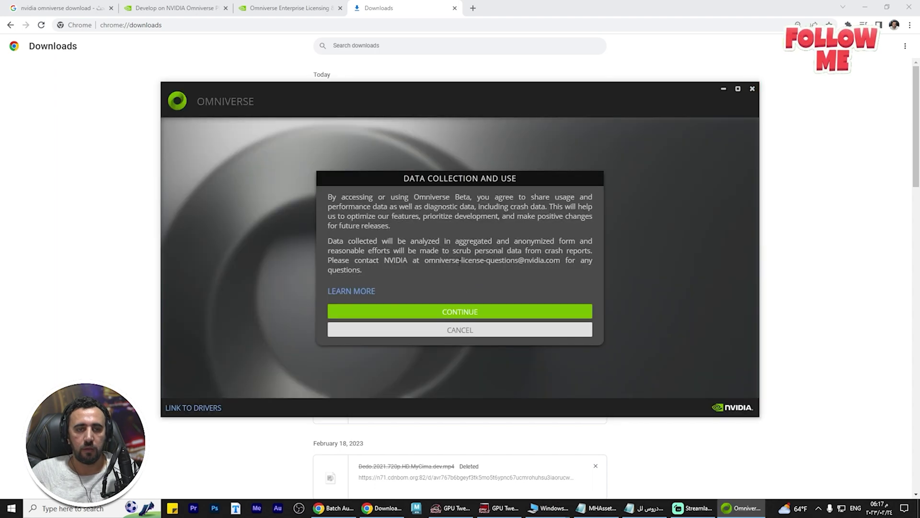
left_click(468, 313)
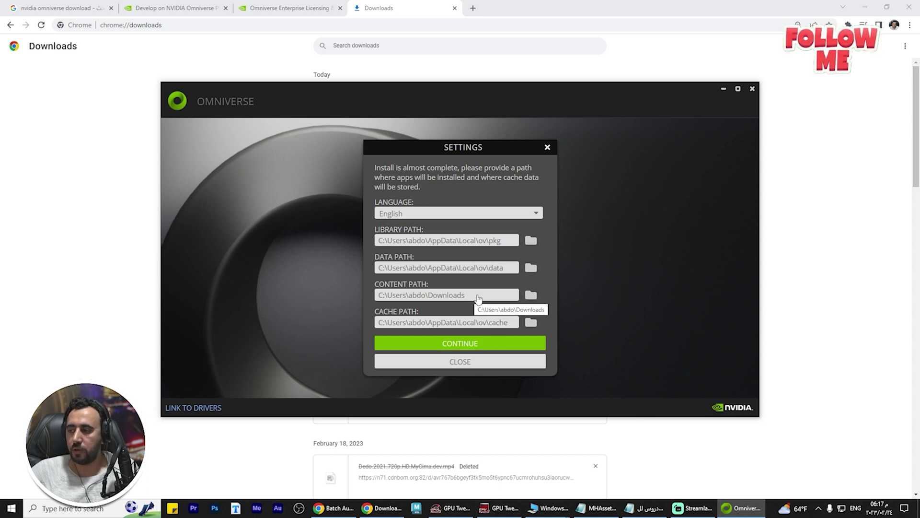
Point the data, content and cache paths to F:\delet\delet_cash_omni_vers and continue
left_click(531, 267)
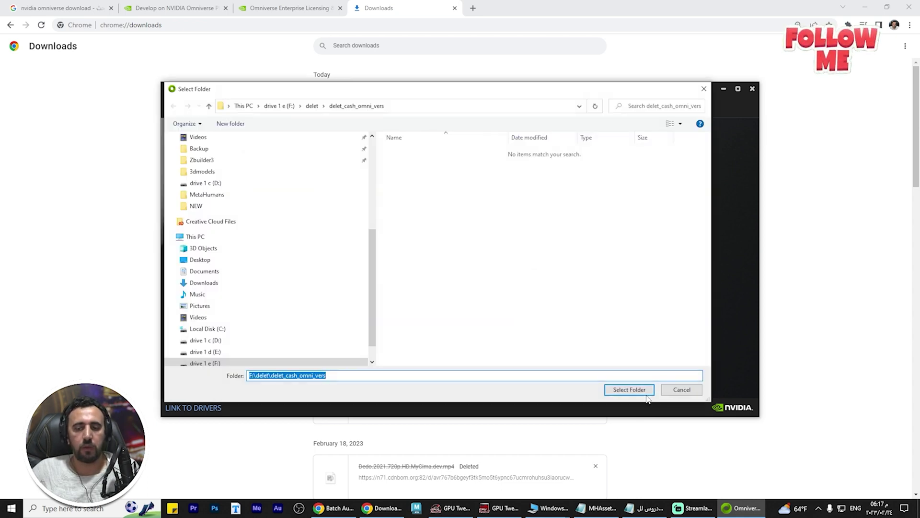
left_click(640, 393)
left_click(535, 297)
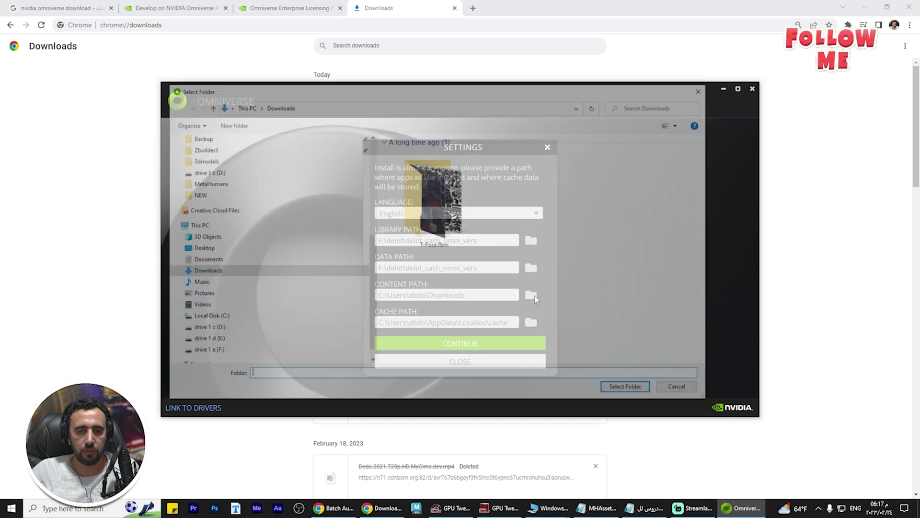
key("Return")
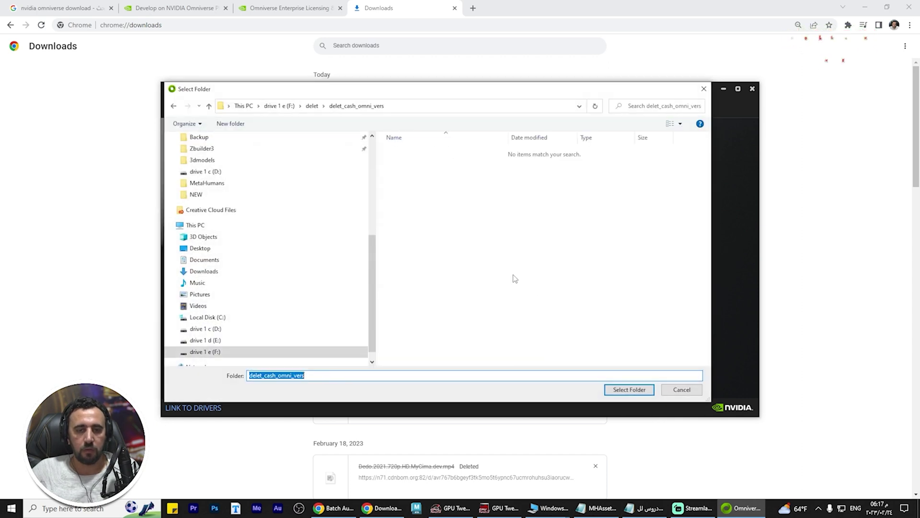
left_click(628, 392)
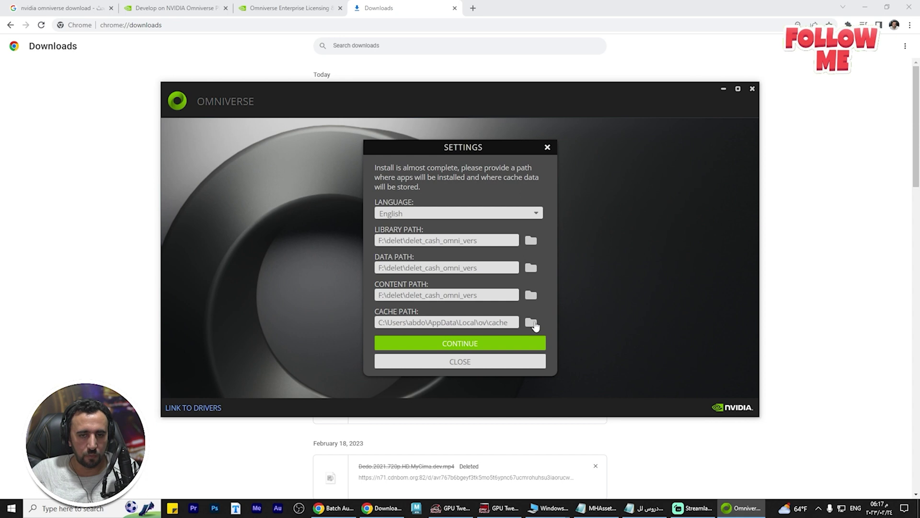
left_click(536, 323)
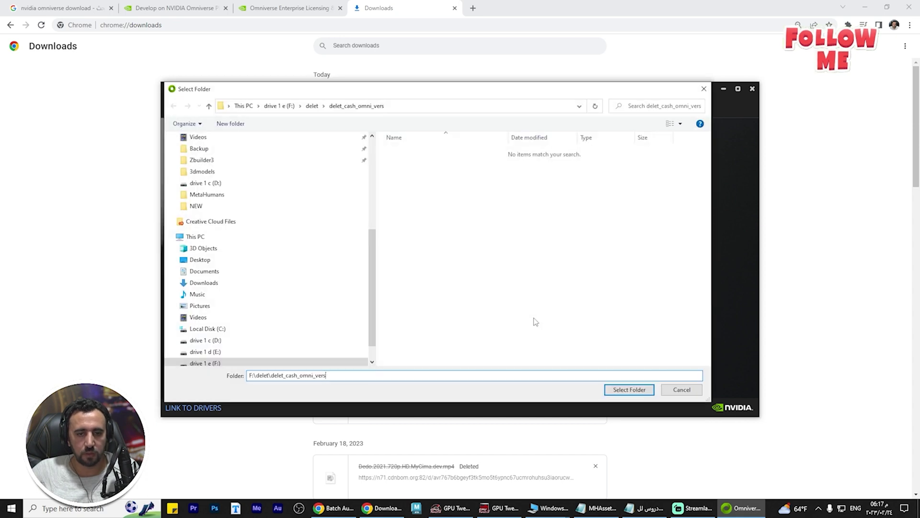
left_click(624, 391)
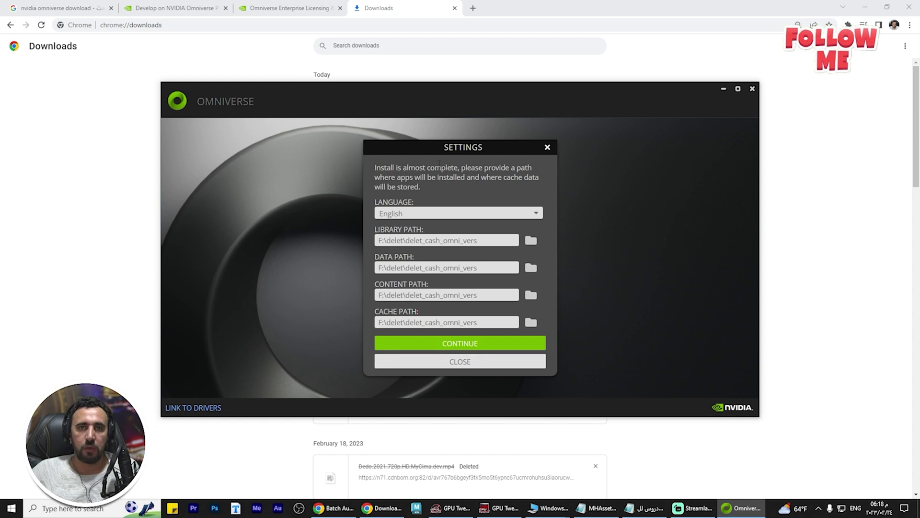
left_click(467, 346)
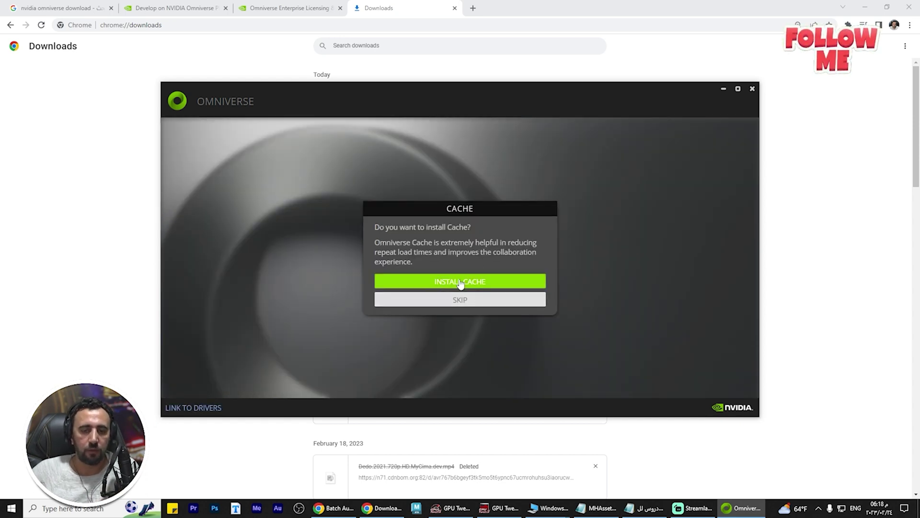
Install Omniverse Cache, maximize the launcher, and view the Cache entry in the Library
left_click(464, 287)
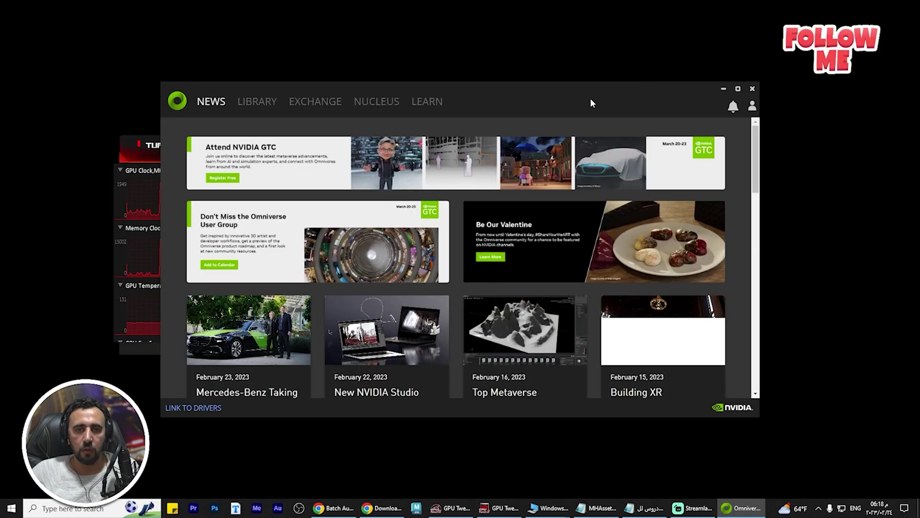
left_click(739, 91)
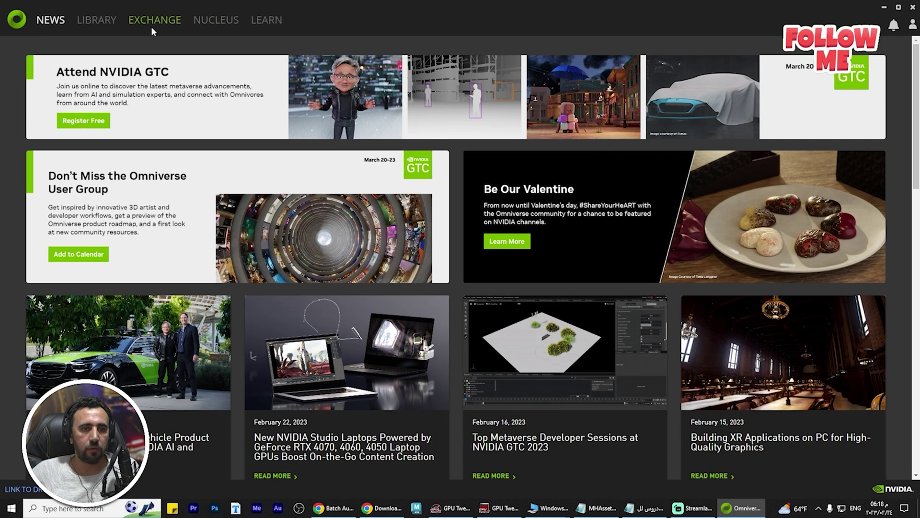
left_click(96, 21)
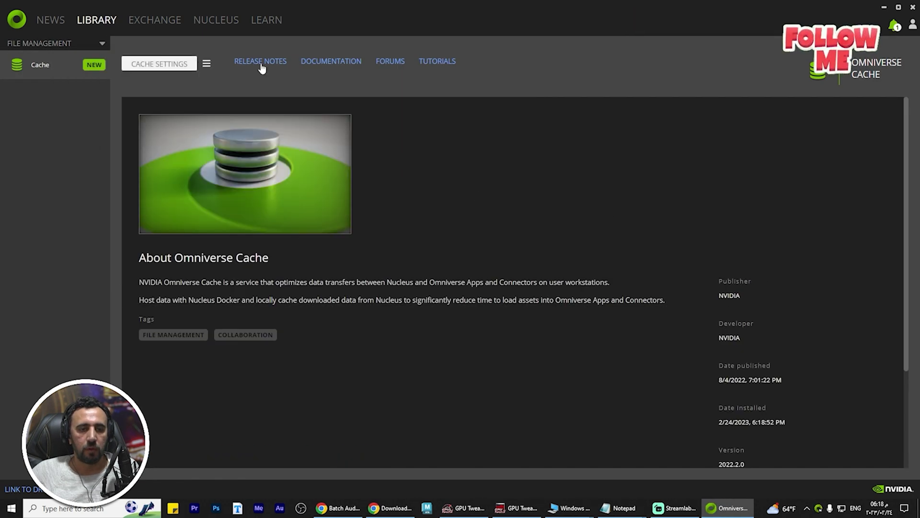
left_click(44, 24)
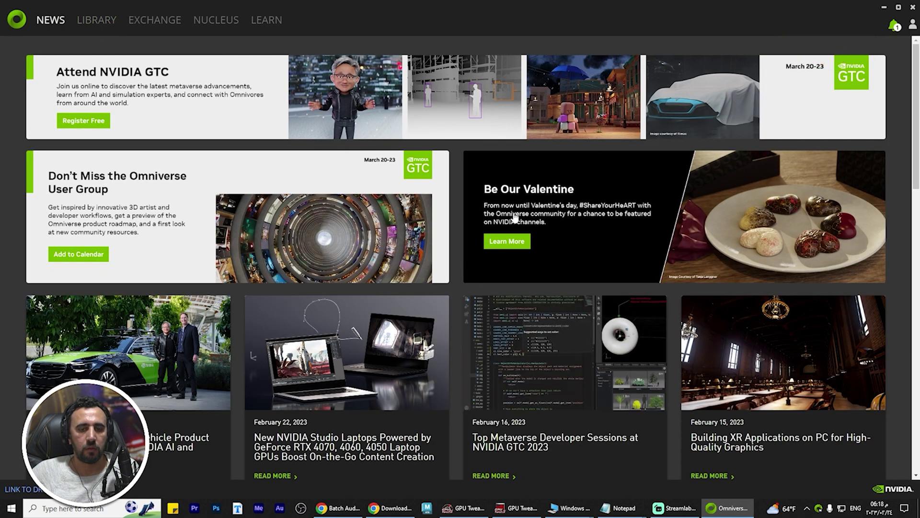
left_click(107, 26)
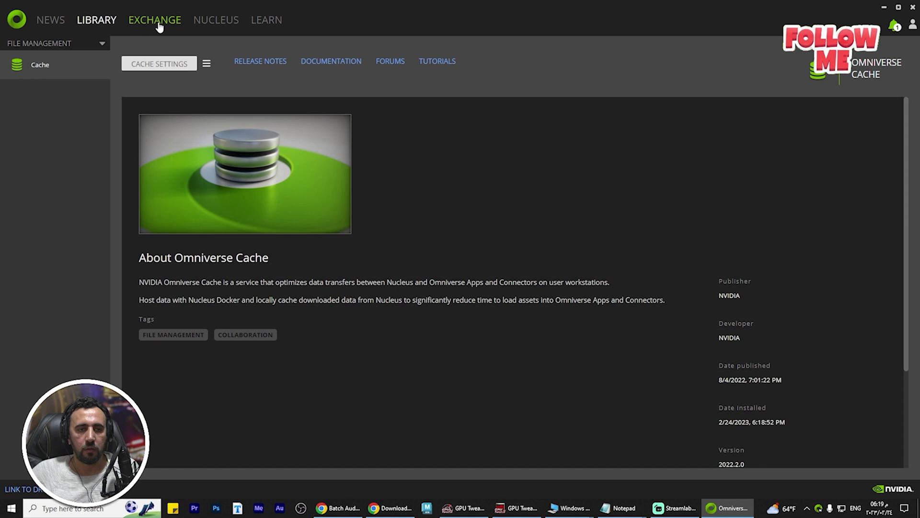
left_click(158, 22)
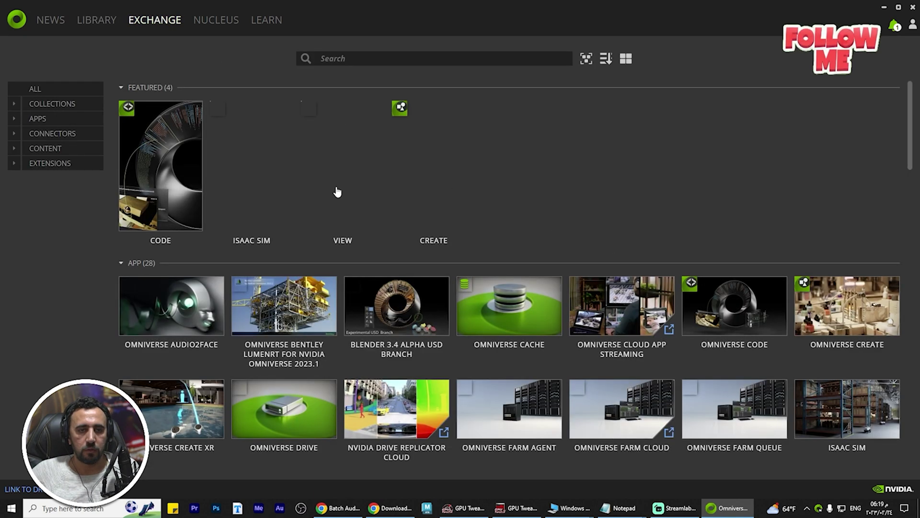
scroll(641, 208, "down", 5)
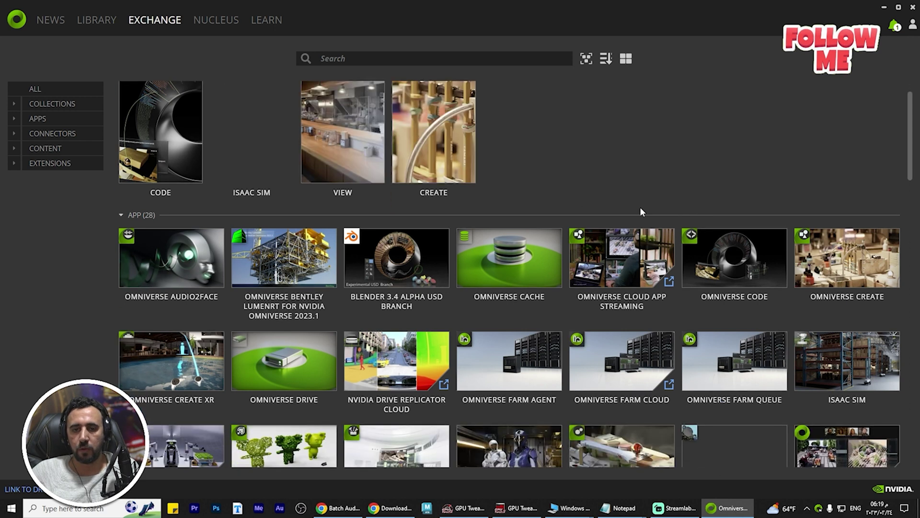
scroll(788, 269, "up", 5)
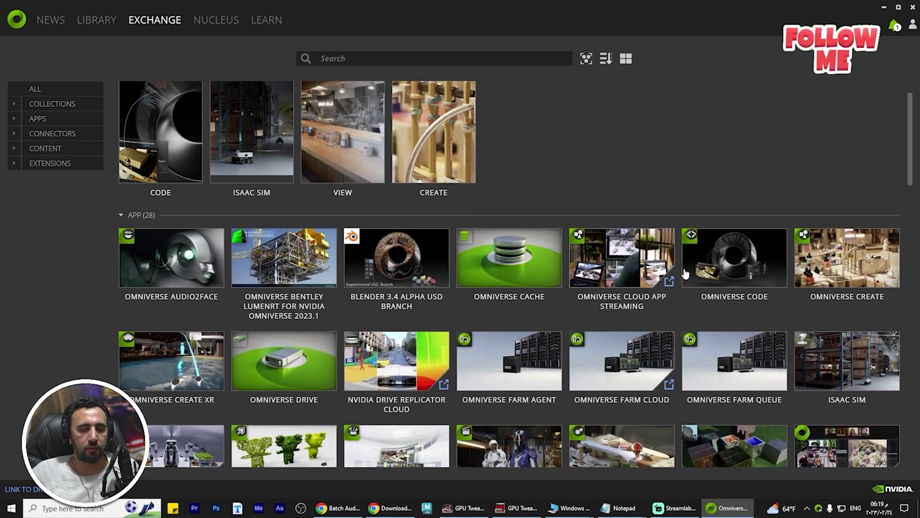
scroll(850, 269, "down", 1)
scroll(850, 269, "down", 7)
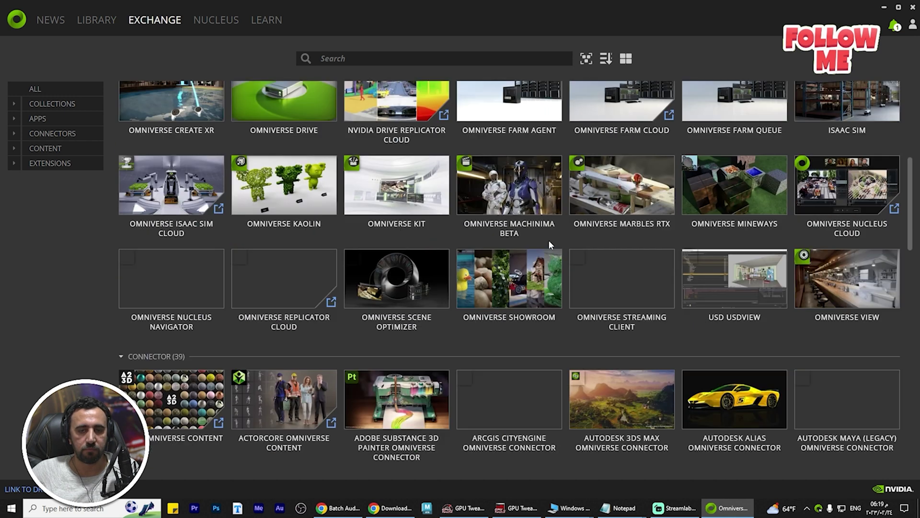
scroll(744, 267, "down", 7)
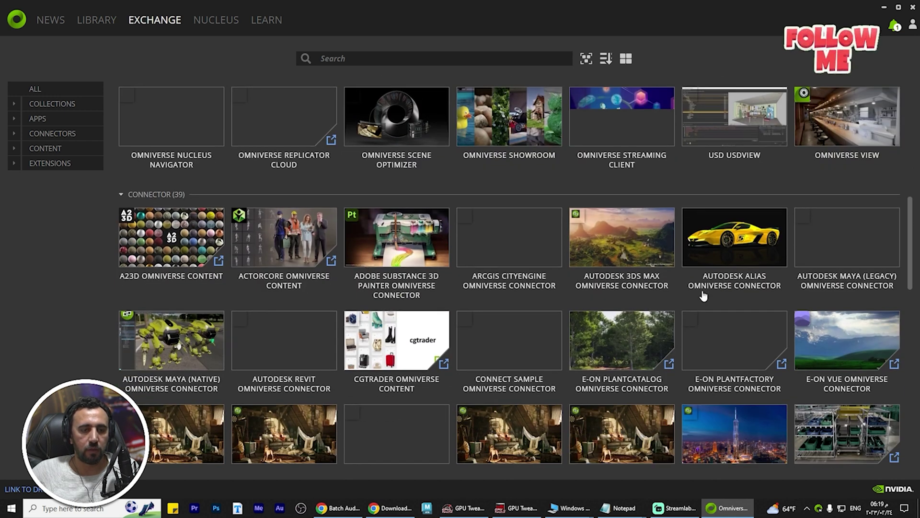
scroll(750, 273, "down", 1)
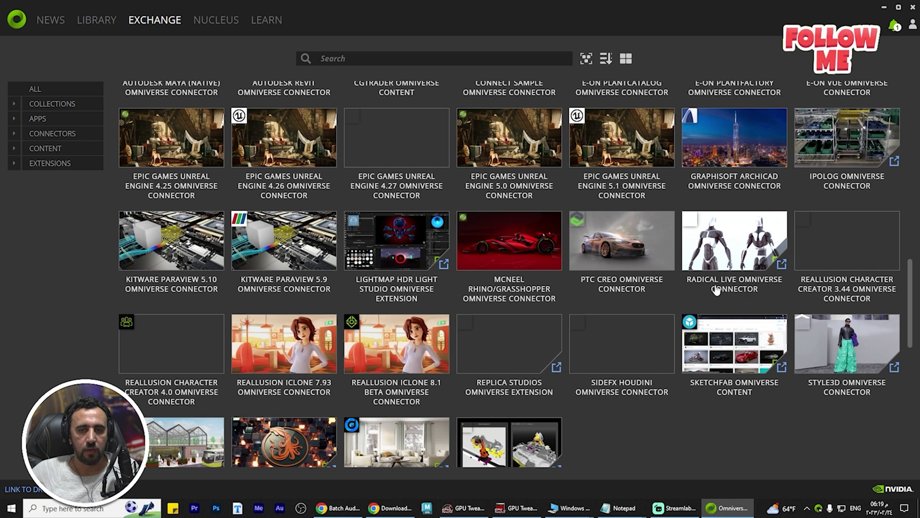
scroll(717, 290, "up", 1)
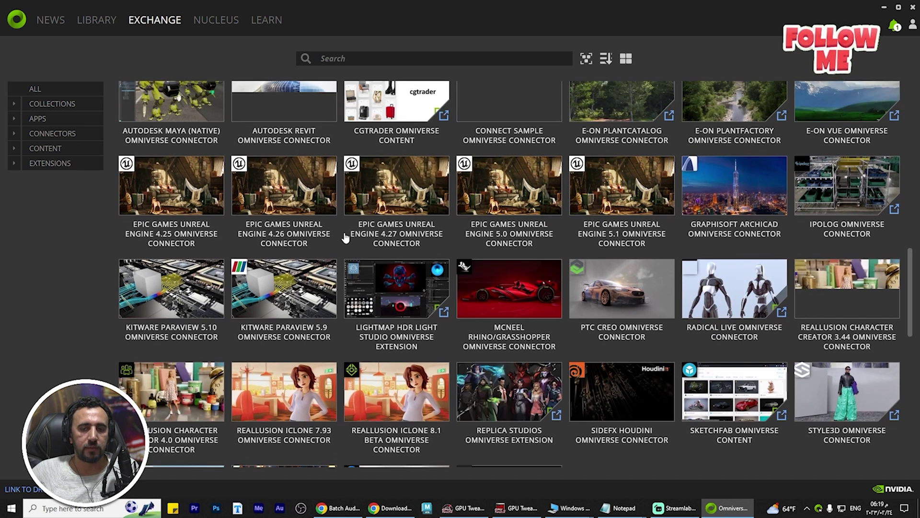
scroll(427, 234, "up", 1)
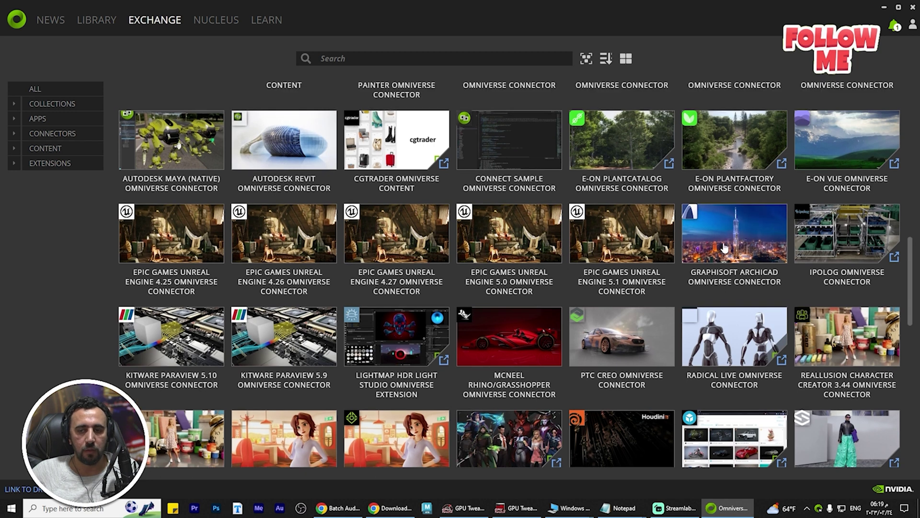
scroll(632, 331, "down", 1)
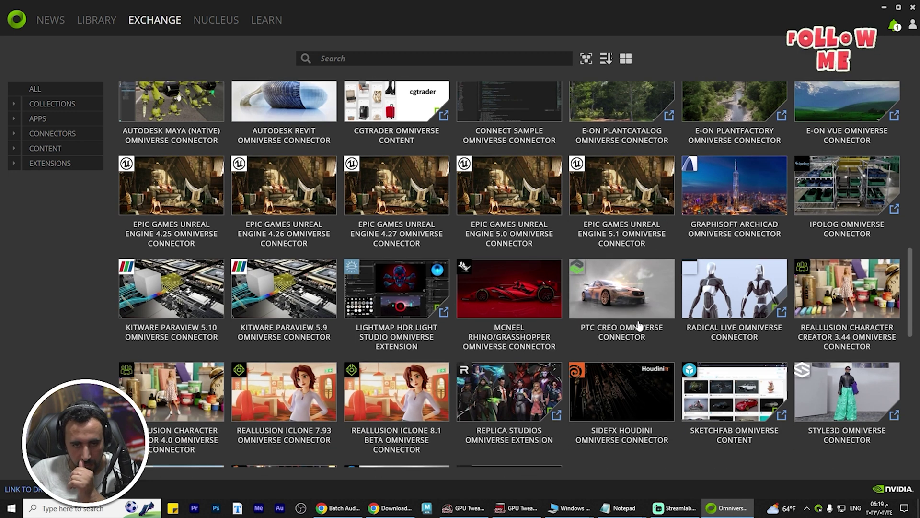
scroll(667, 257, "up", 5)
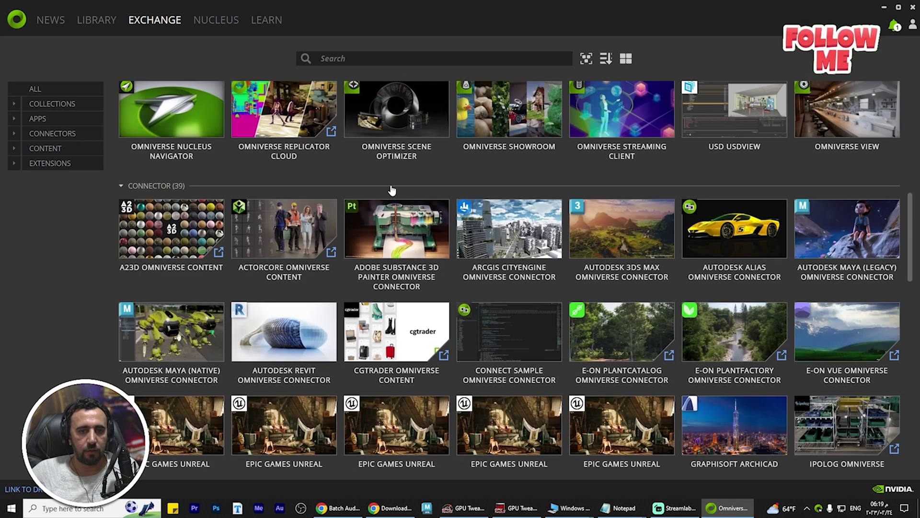
scroll(392, 190, "up", 3)
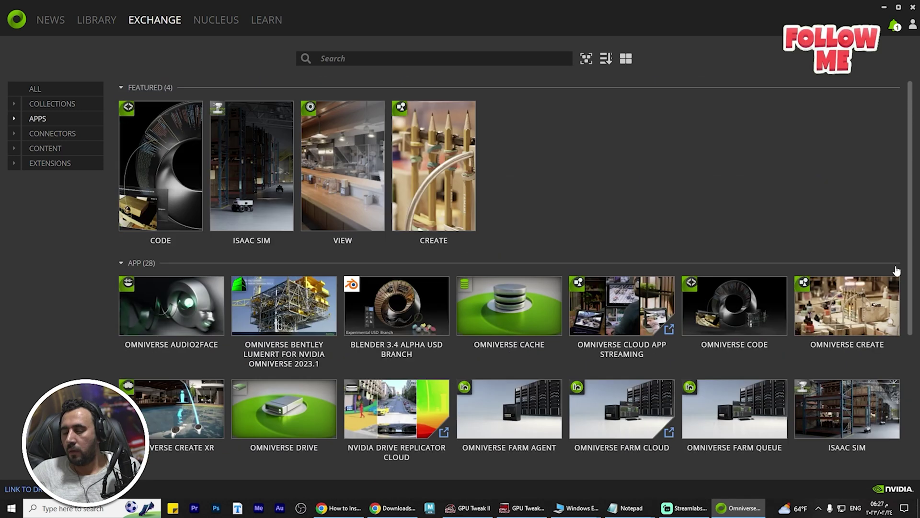
Open Audio2Face in the Exchange, check all release builds, keep 2022.1.1 and install it
left_click(97, 24)
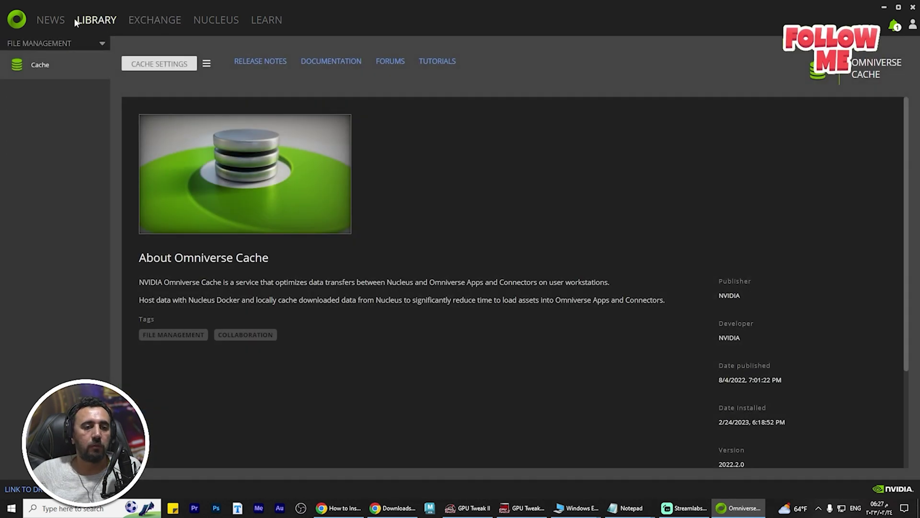
left_click(155, 21)
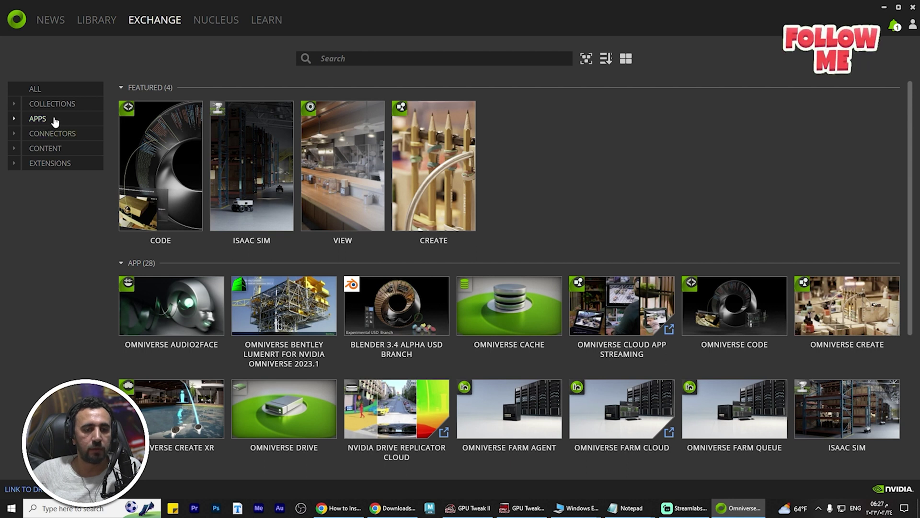
left_click(201, 312)
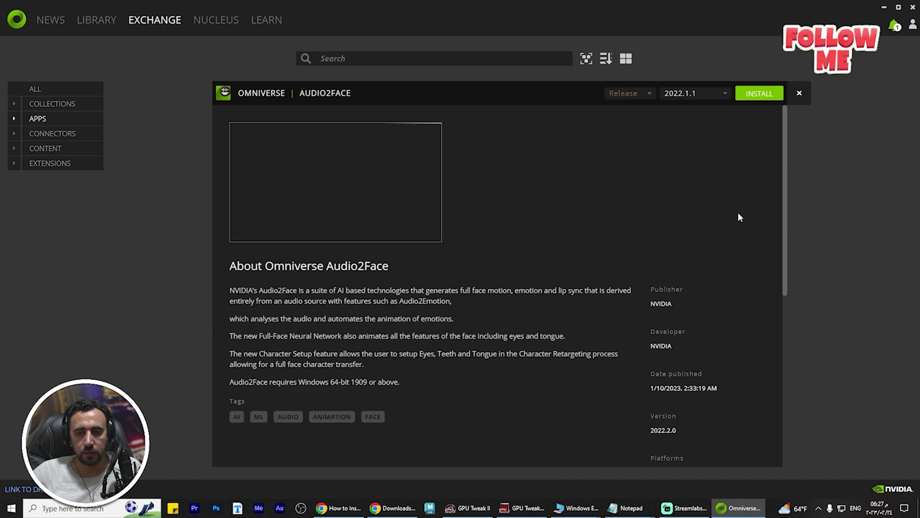
left_click(693, 96)
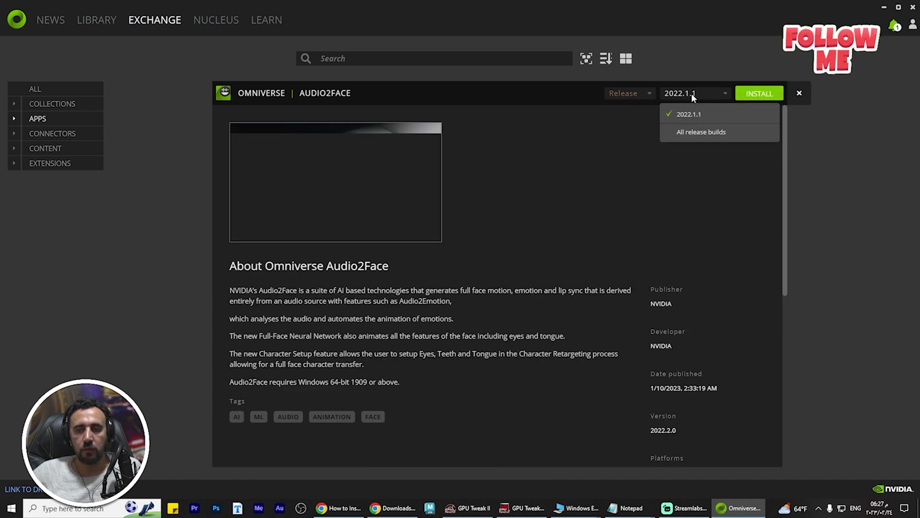
left_click(703, 134)
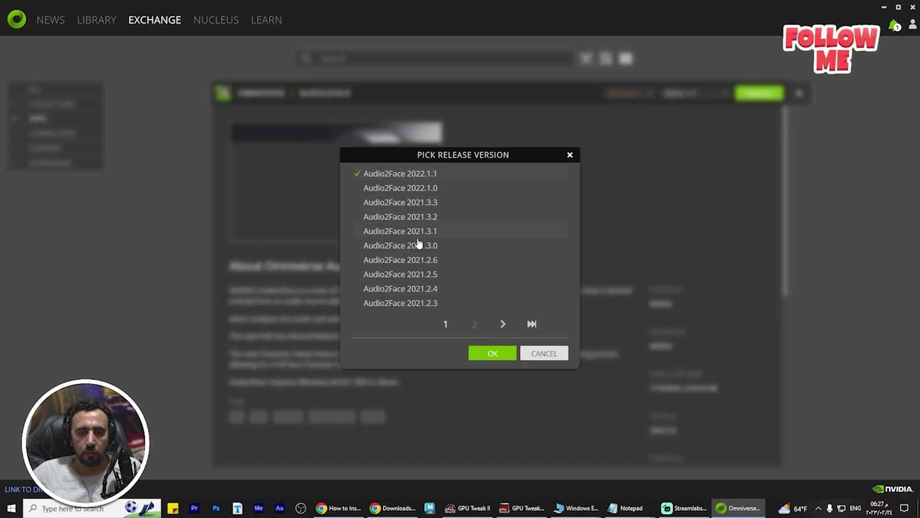
left_click(493, 356)
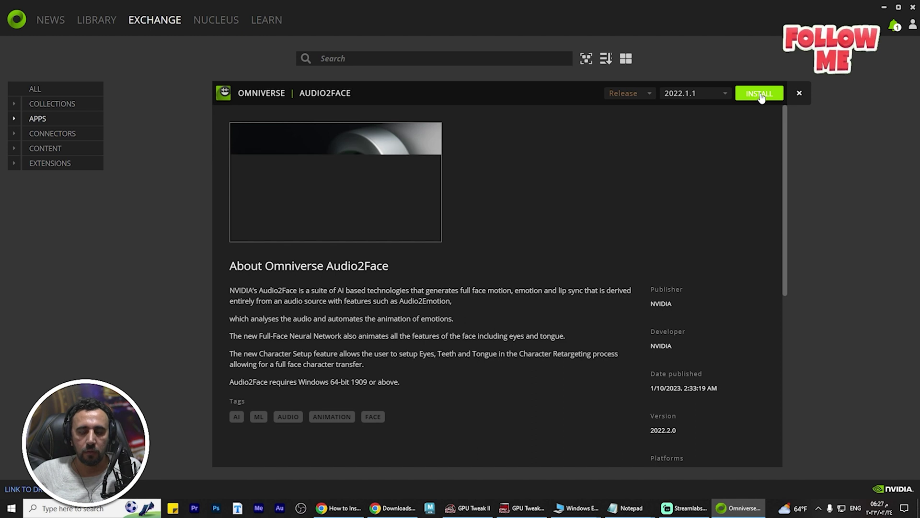
left_click(761, 95)
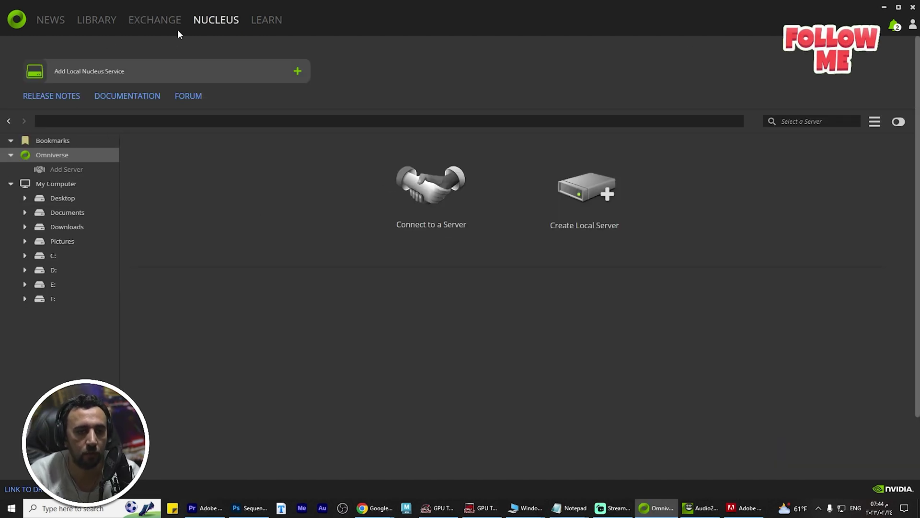
Create a Localhost Nucleus server with the default data path and start filling in the administrator account
left_click(144, 30)
left_click(196, 20)
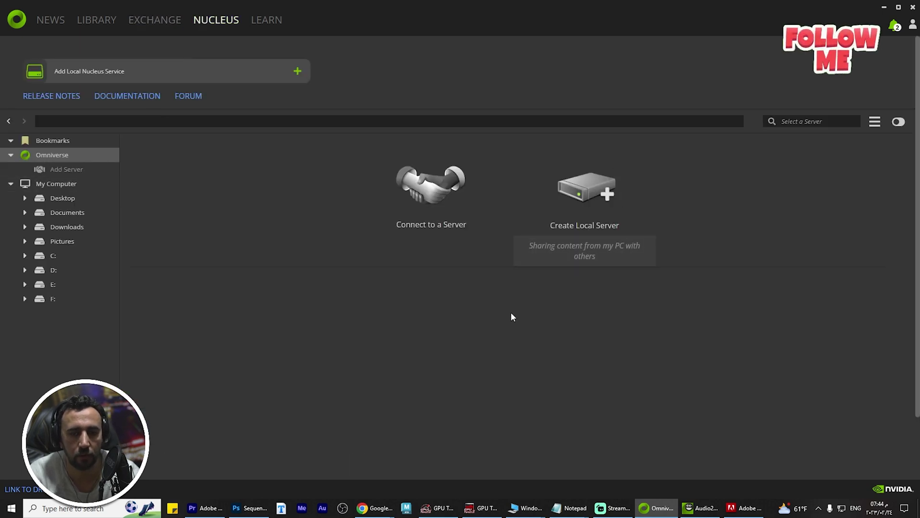
left_click(644, 265)
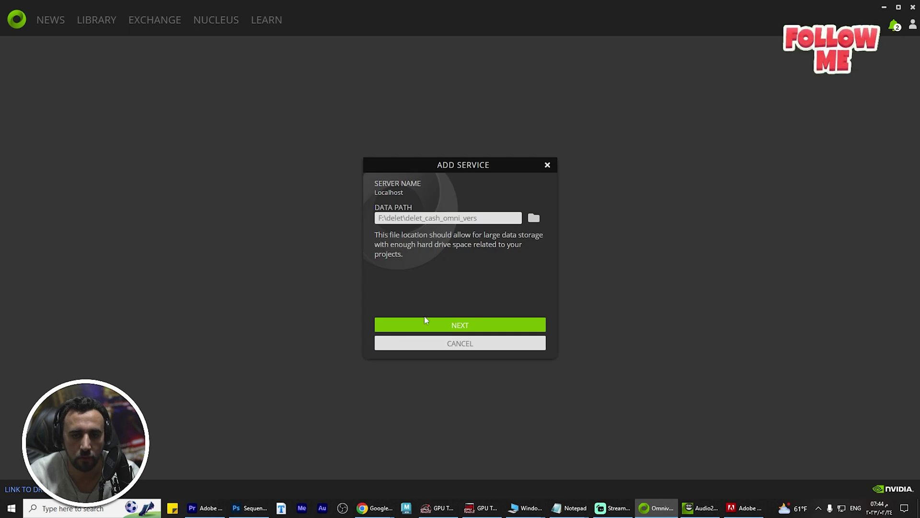
left_click(456, 325)
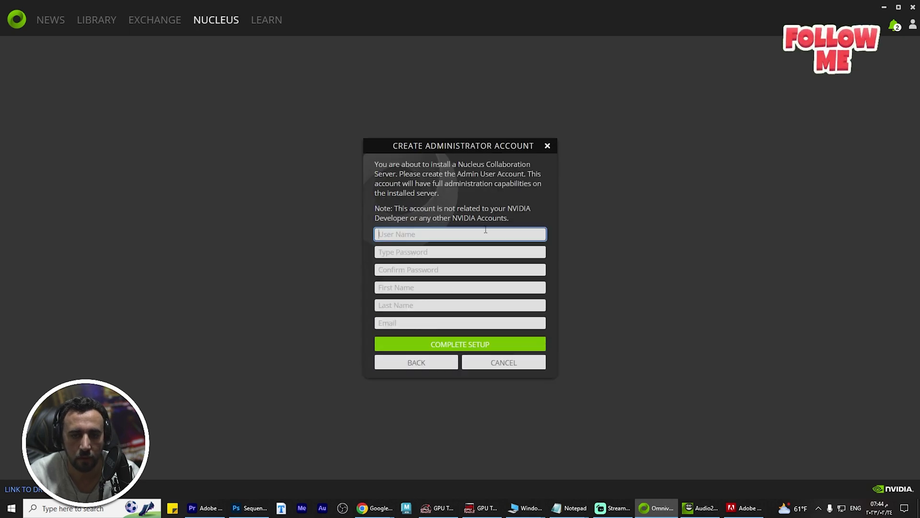
left_click(470, 344)
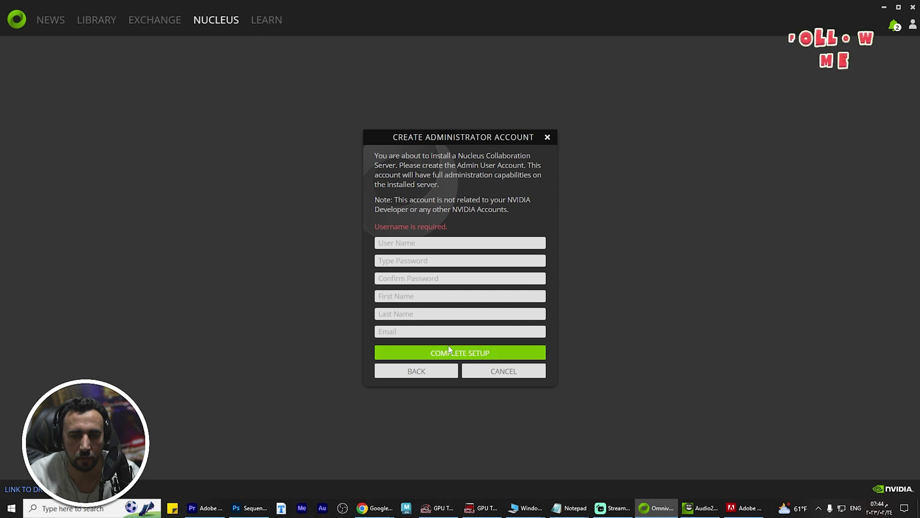
left_click(406, 243)
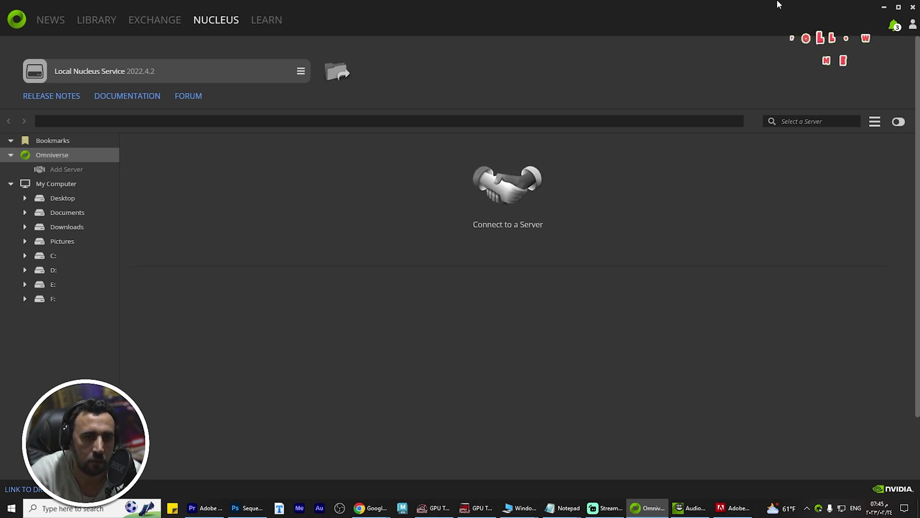
Try connecting to server 'mrgfx', then switch to Chrome's localhost:3080 page
left_click(508, 225)
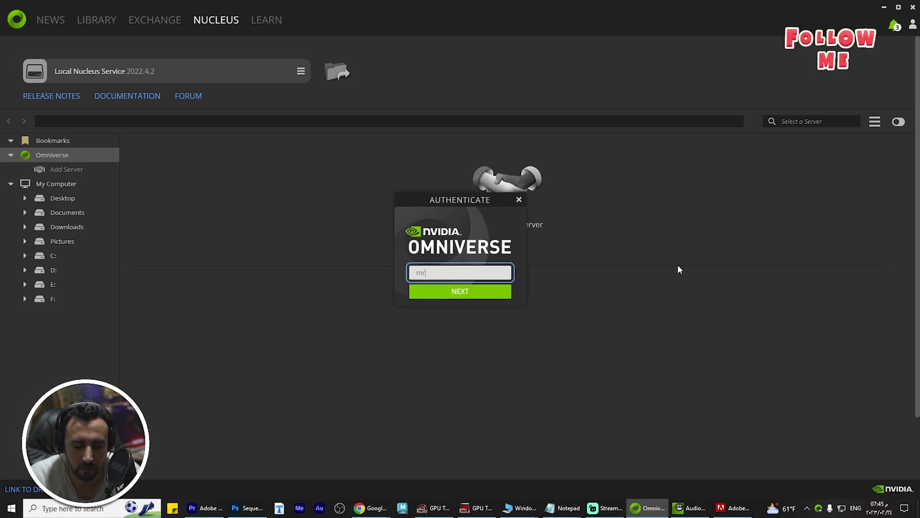
type("mrgfx")
key("Return")
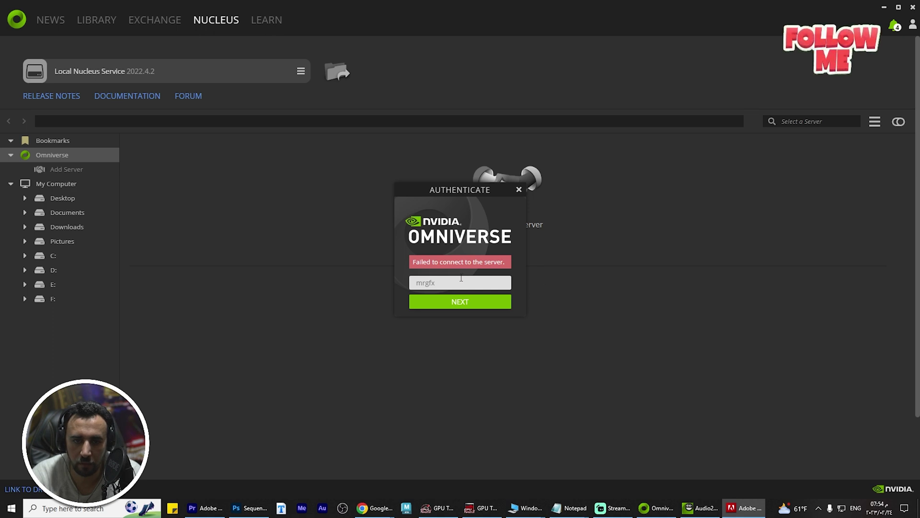
left_click(375, 507)
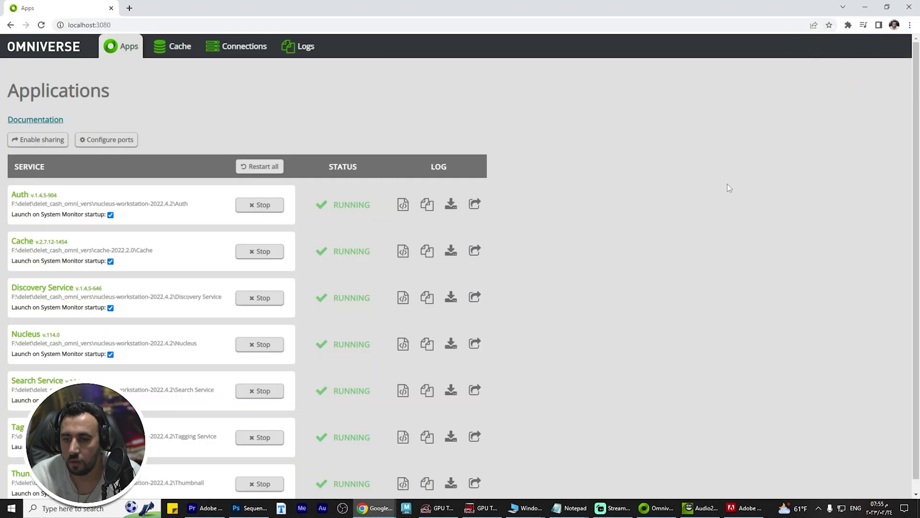
Share all Nucleus services on the network with new-account registration enabled
left_click(136, 25)
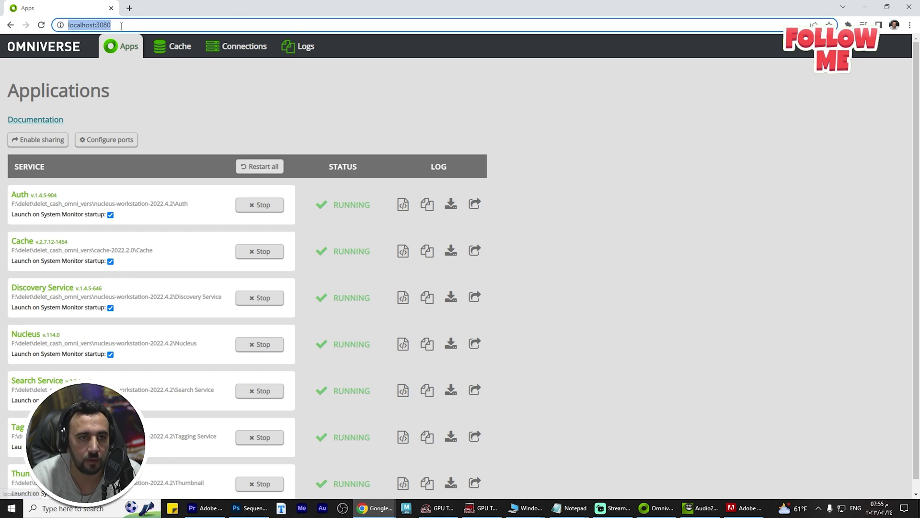
left_click(106, 25)
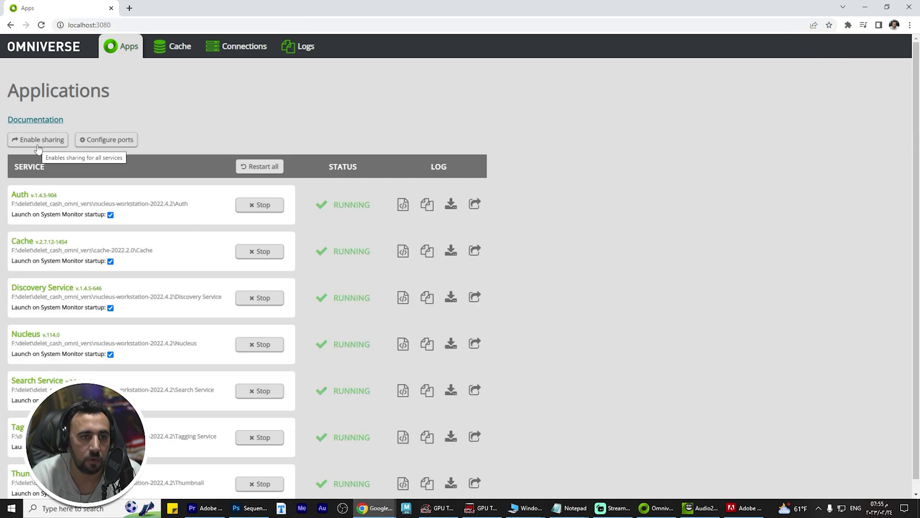
left_click(62, 139)
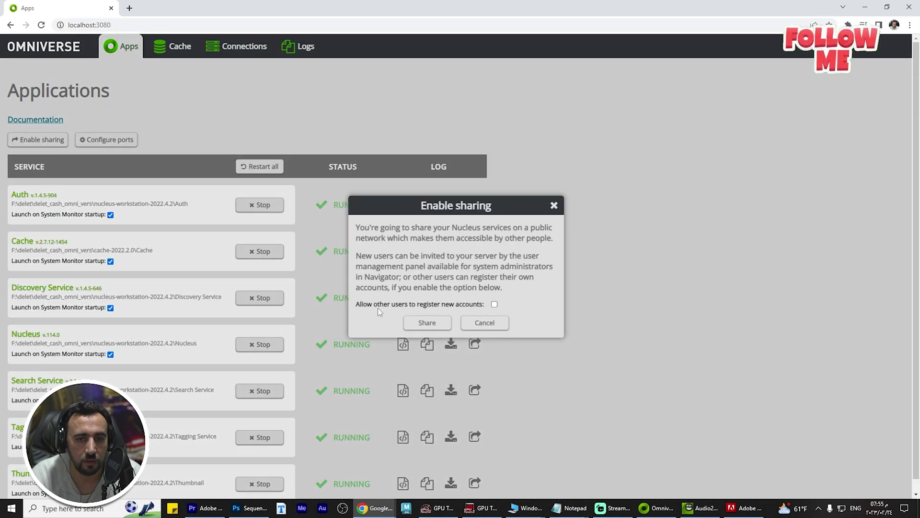
left_click(495, 304)
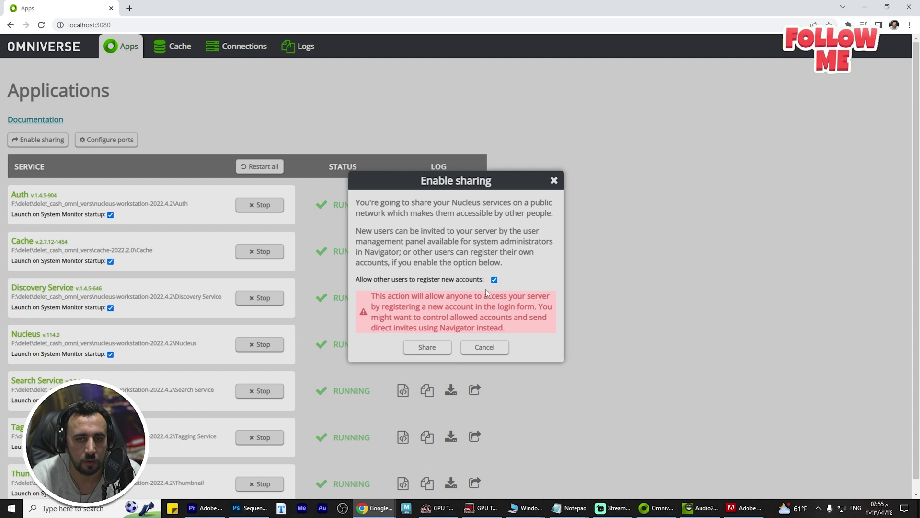
left_click(495, 280)
left_click(487, 305)
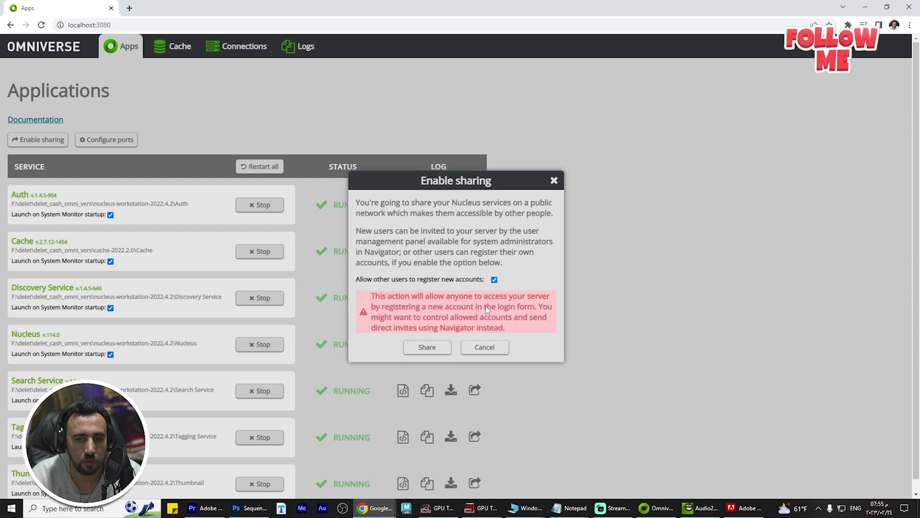
left_click(427, 348)
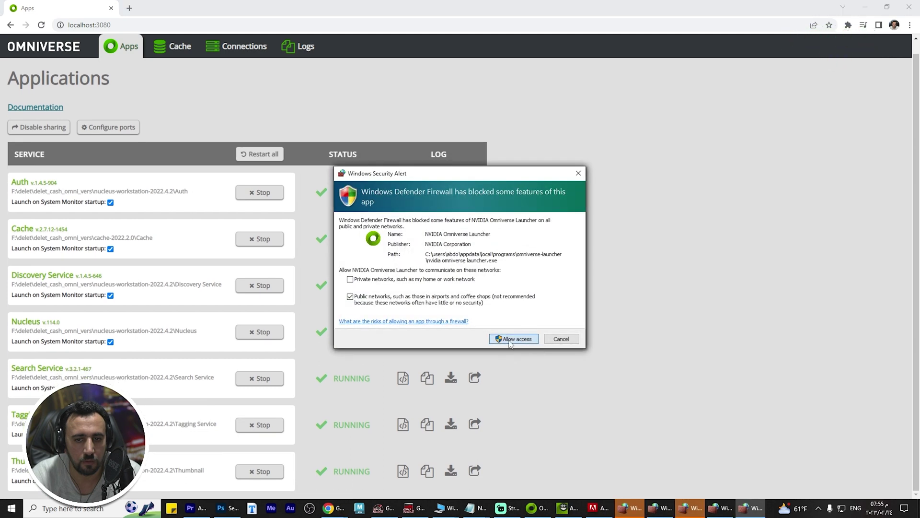
Allow the Launcher, LFT, Nucleus, Auth, Discovery and Search services through the Windows firewall
left_click(511, 339)
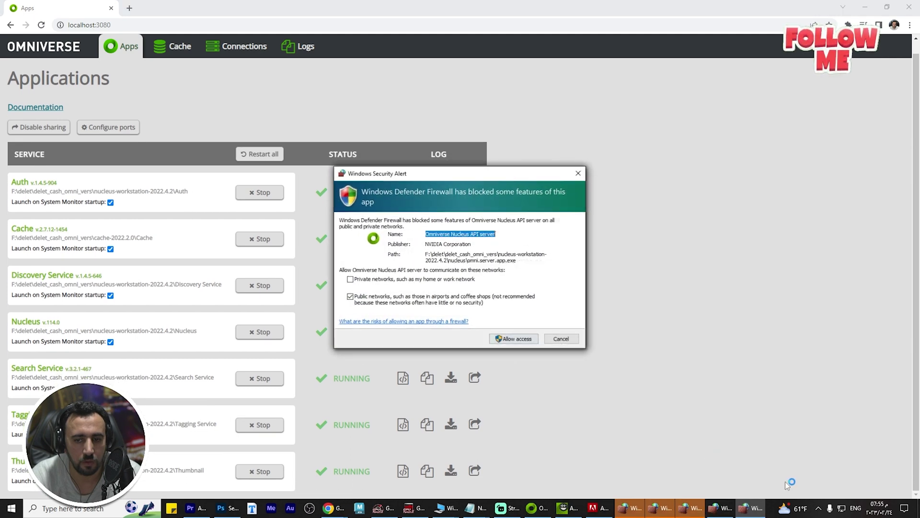
left_click(520, 344)
left_click(522, 341)
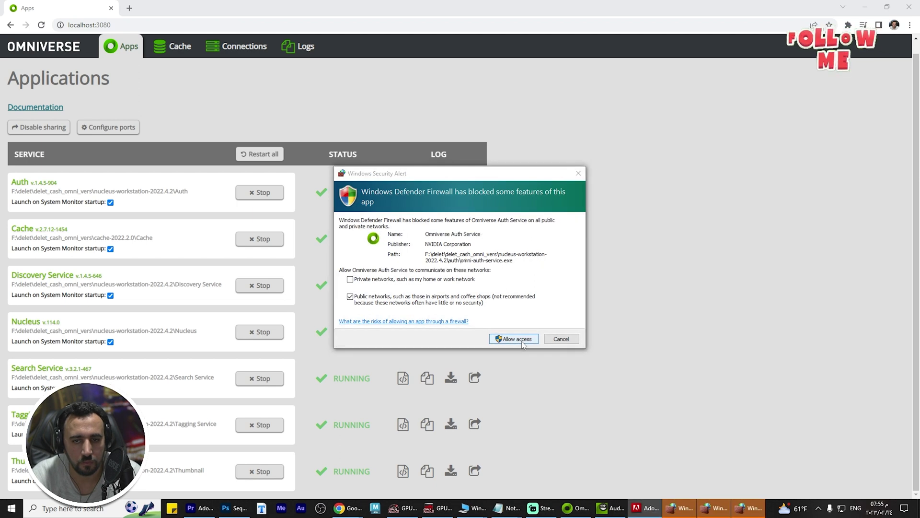
key("Return")
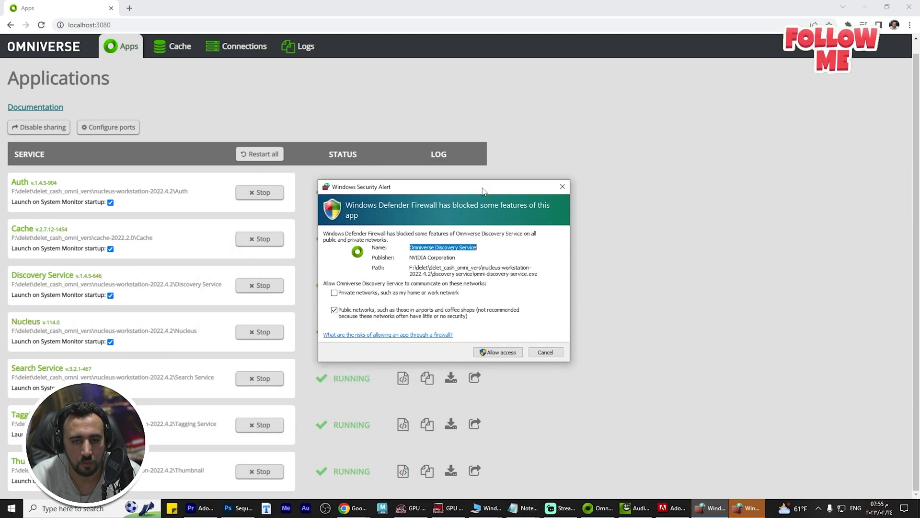
left_click(508, 353)
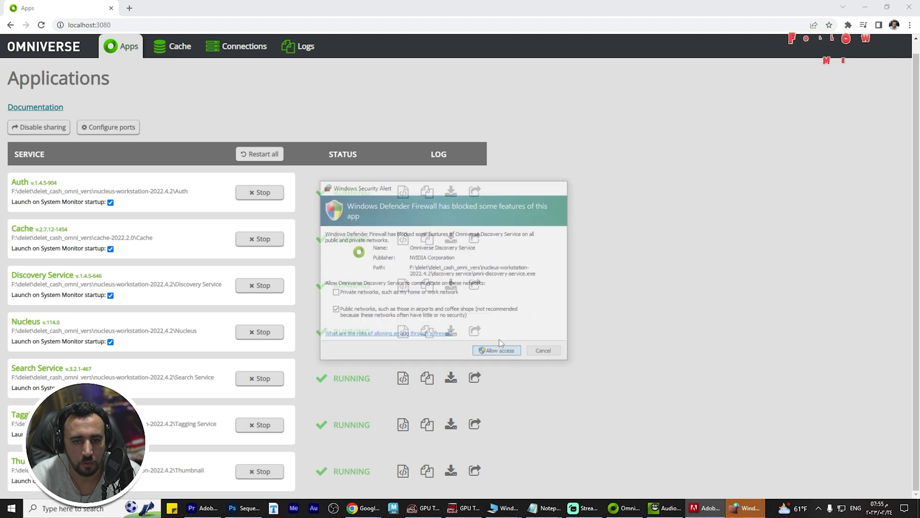
left_click(744, 507)
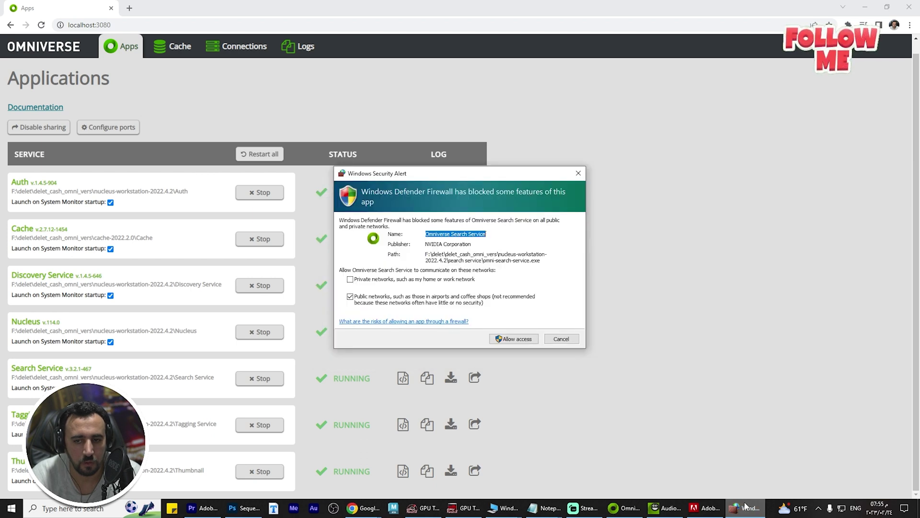
left_click(519, 340)
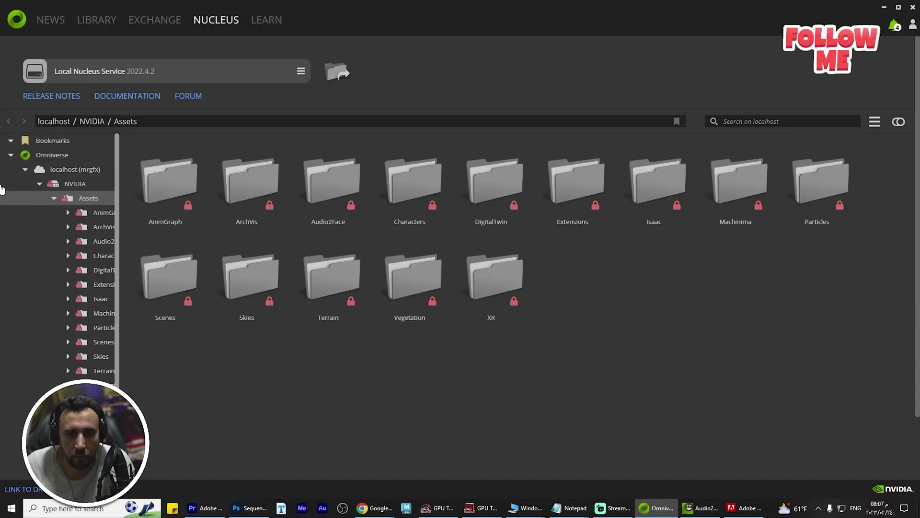
Collapse Assets, show the localhost server's root folders, then browse the Exchange's featured apps
left_click(52, 200)
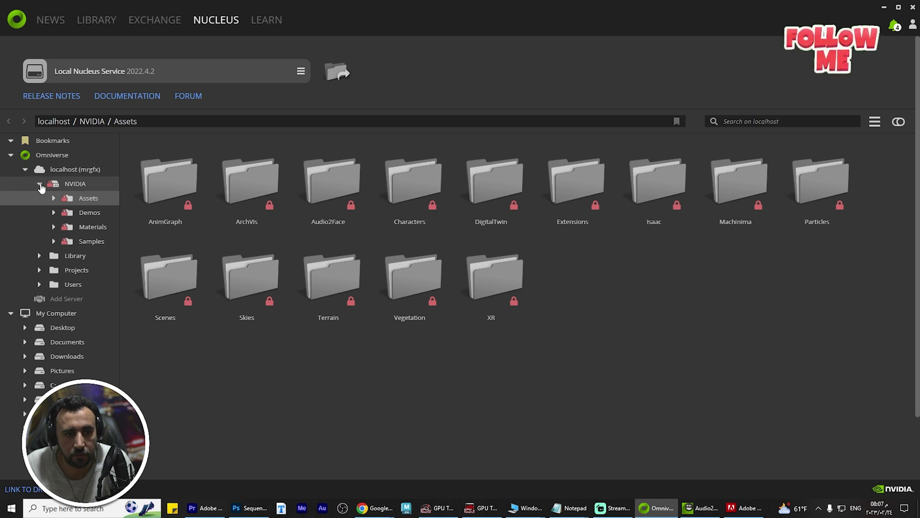
left_click(76, 171)
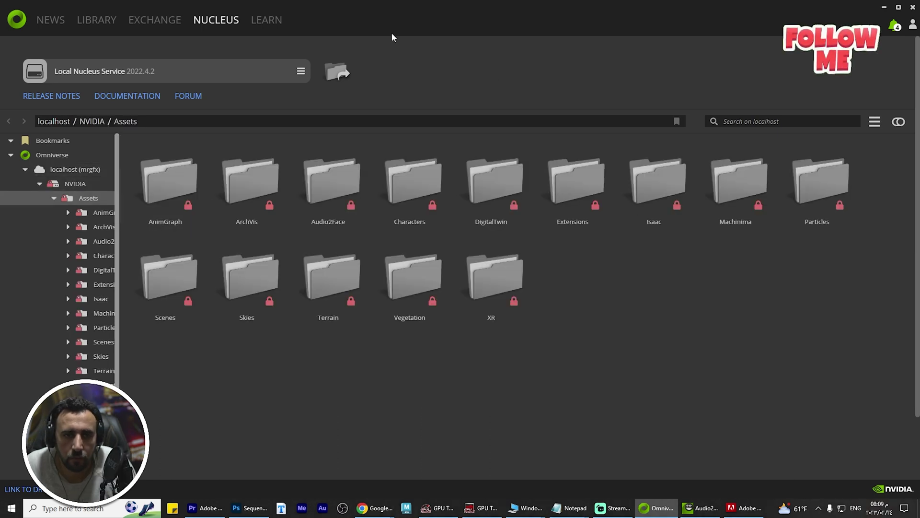
left_click(144, 23)
Search the Exchange apps for 'navi'
left_click(103, 21)
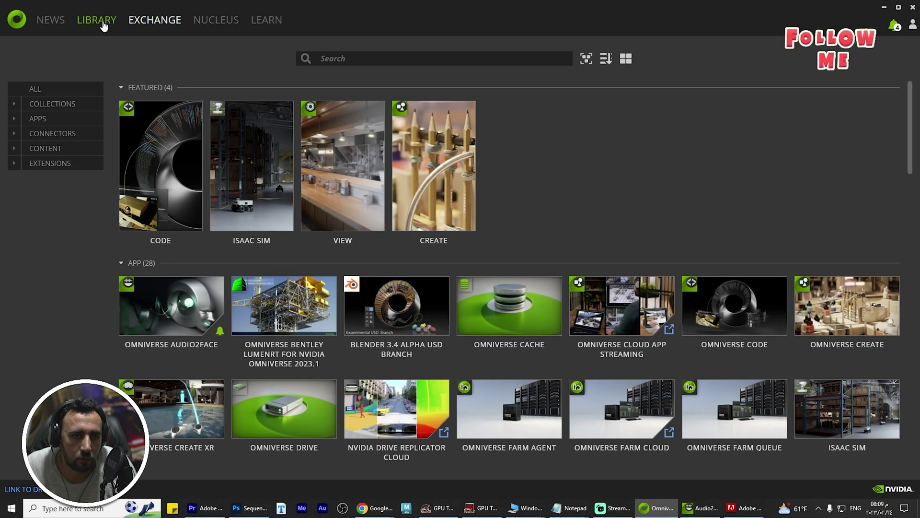
left_click(154, 21)
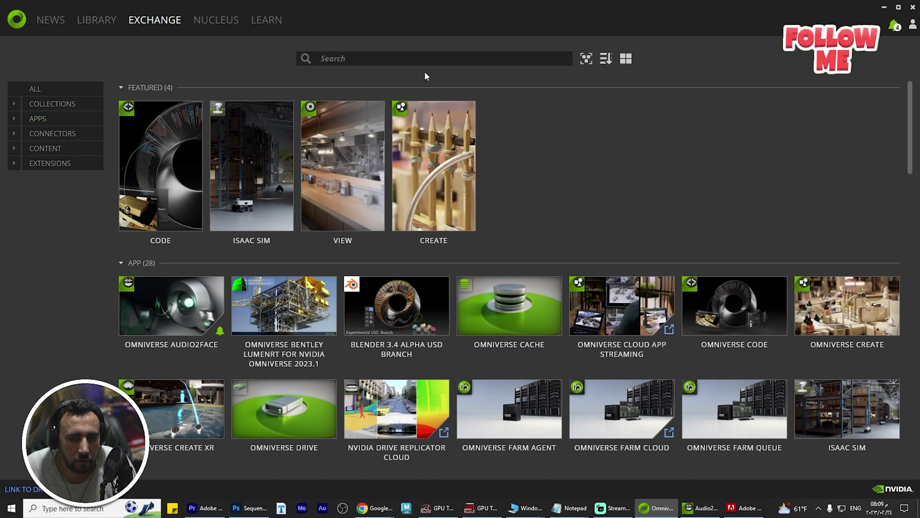
left_click(423, 56)
type("nav")
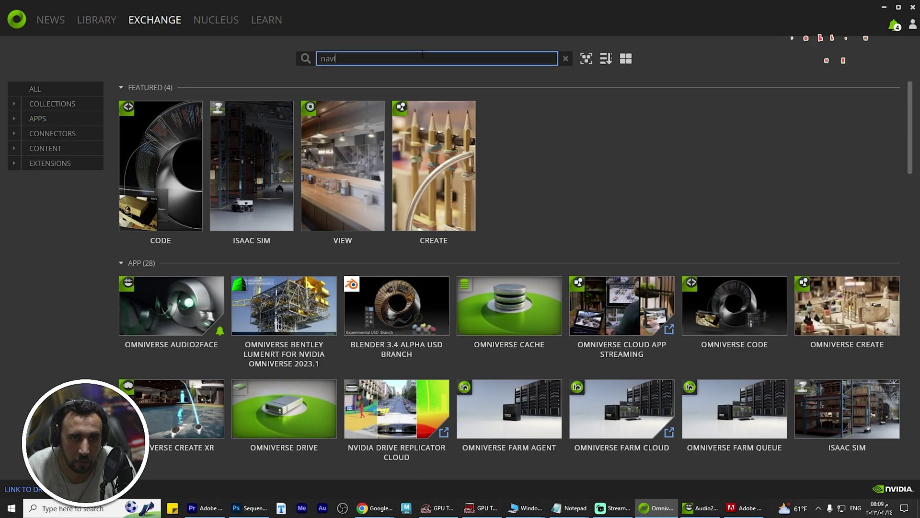
type("i")
Install Nucleus Navigator from its details page and launch it
left_click(176, 128)
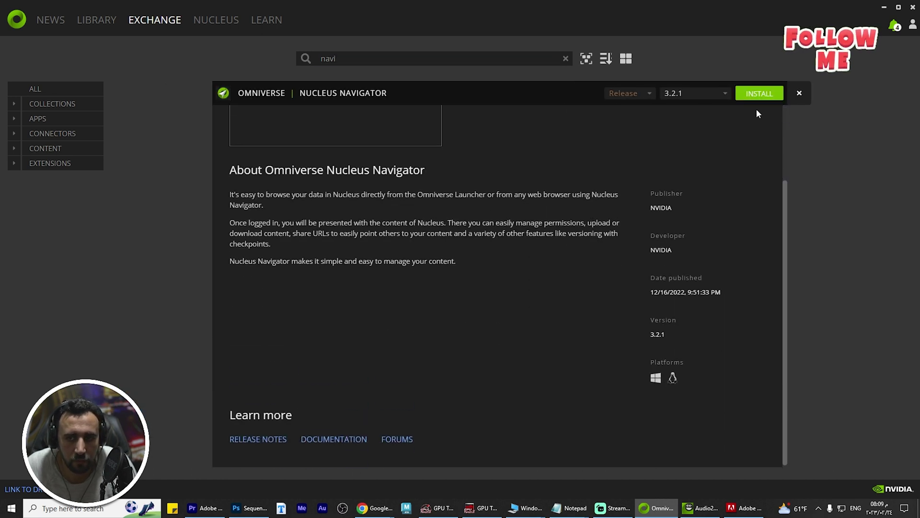
left_click(757, 96)
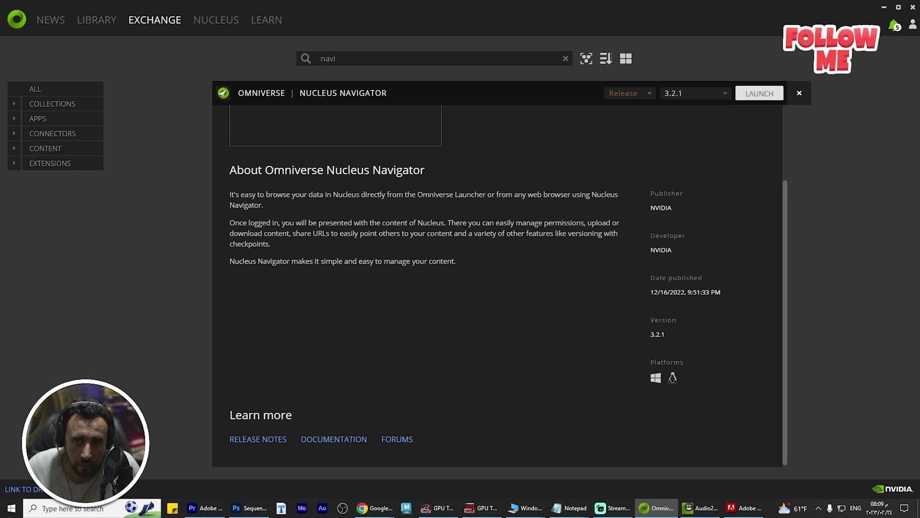
left_click(738, 97)
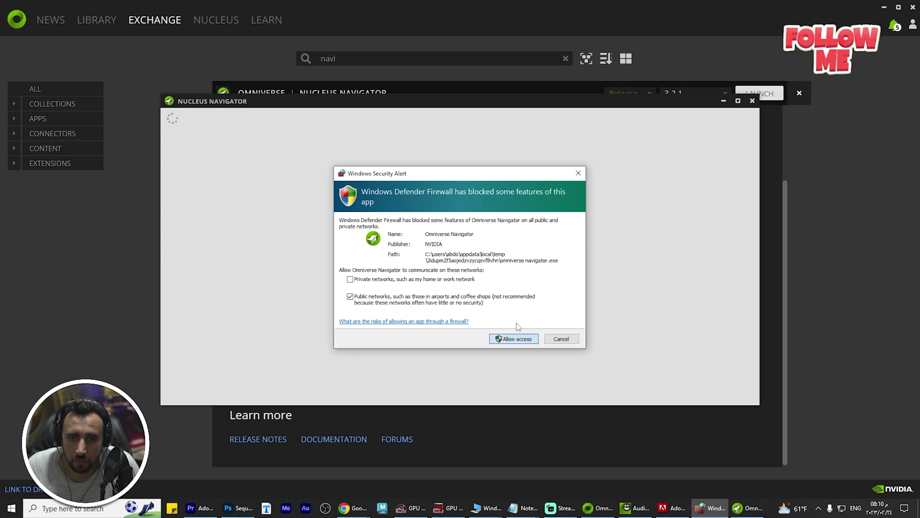
Allow Nucleus Navigator through the firewall, open the localhost (mrgfx) server folders, and move the window aside
left_click(514, 338)
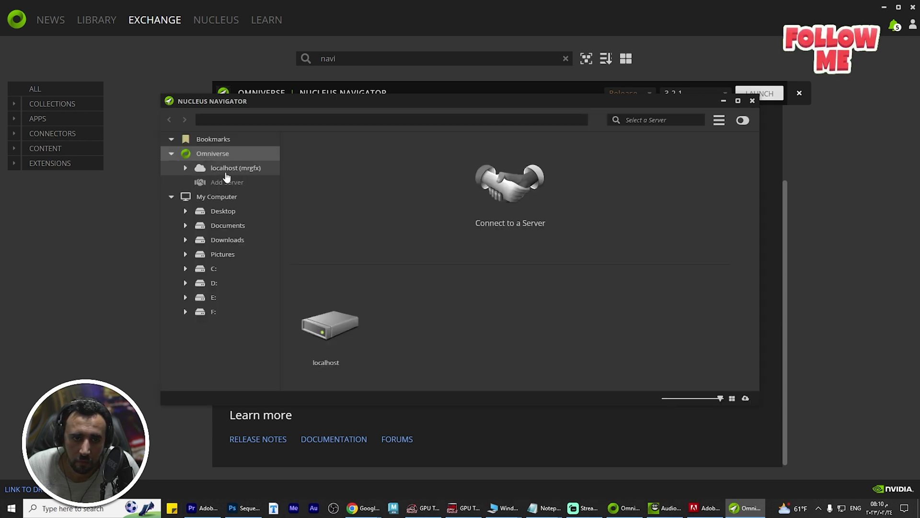
left_click(238, 170)
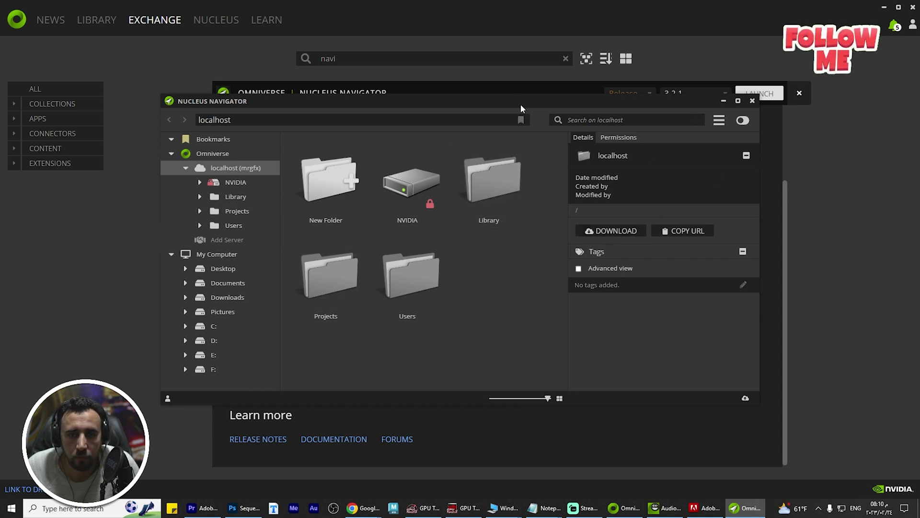
left_click_drag(521, 104, 437, 105)
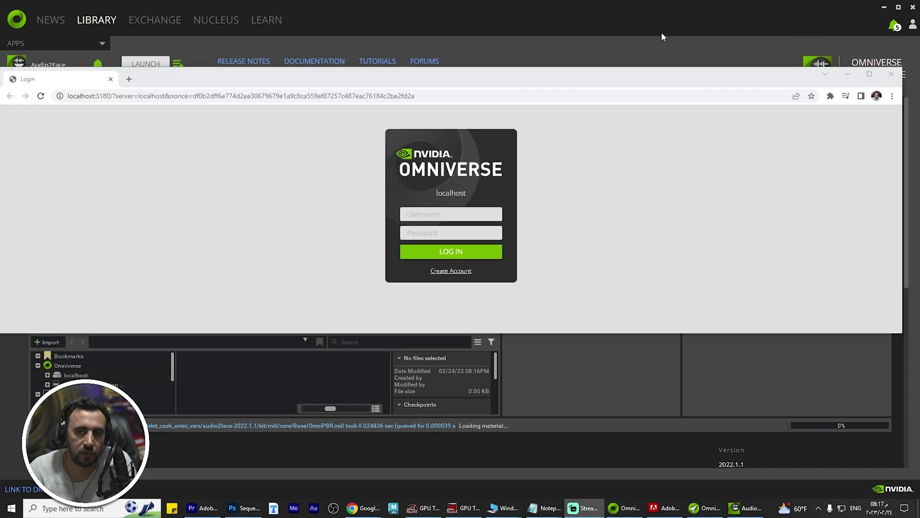
Bring the Audio2Face demo head window forward from the taskbar and maximize it
left_click(661, 33)
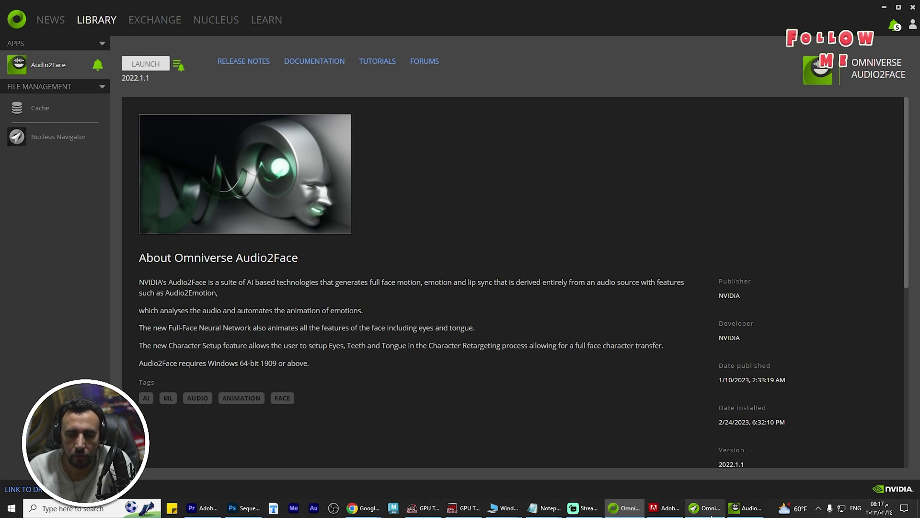
left_click(748, 508)
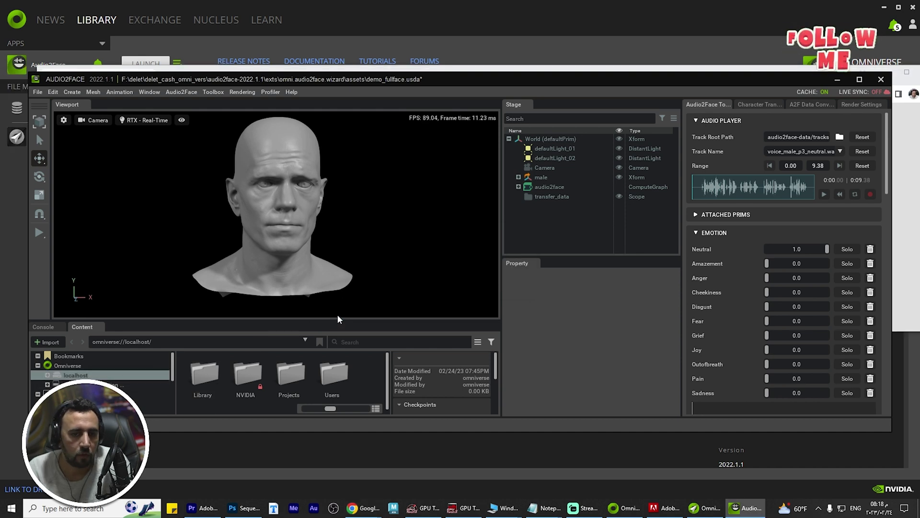
left_click(852, 80)
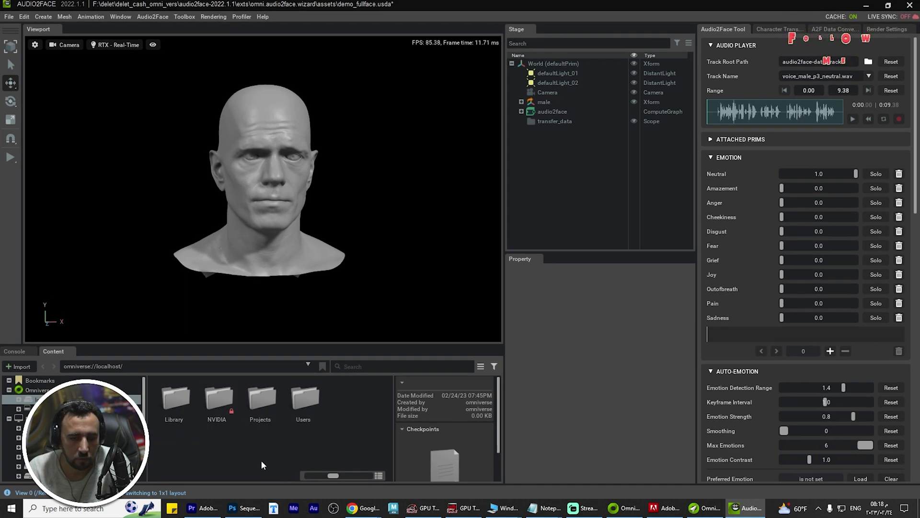
Set the audio Track Root Path to the D: drive and load the custom WAV file
left_click(868, 62)
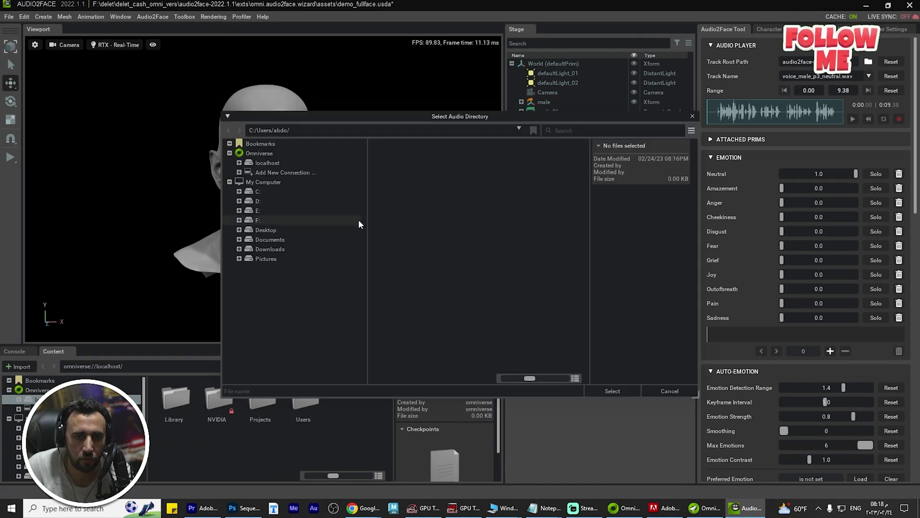
left_click(257, 200)
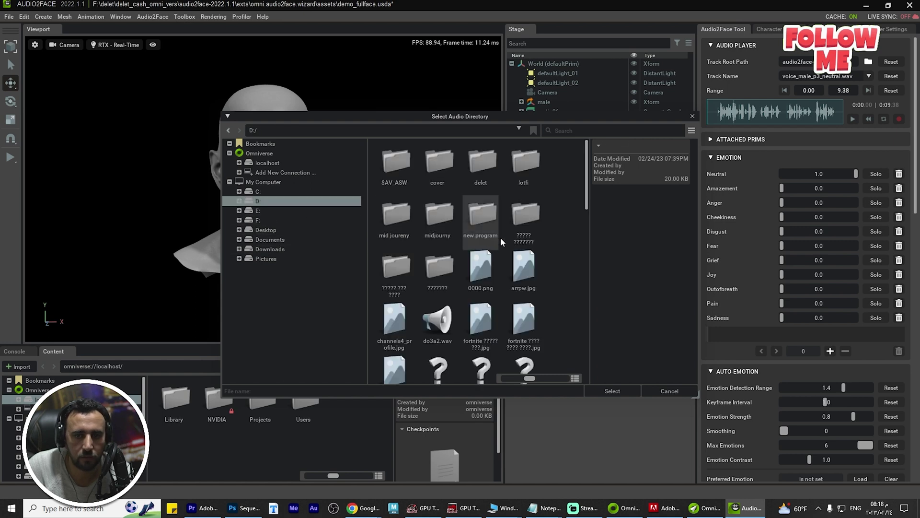
scroll(527, 324, "down", 3)
scroll(489, 268, "up", 2)
left_click(437, 217)
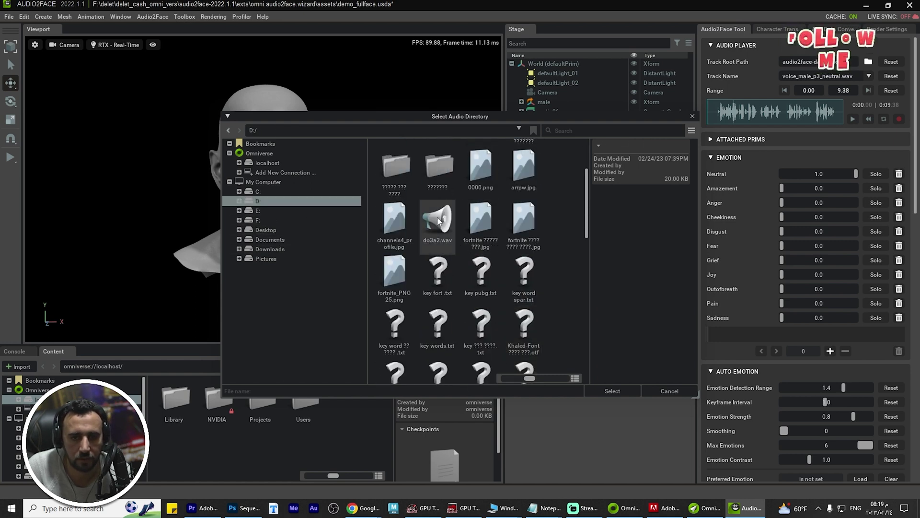
double_click(433, 215)
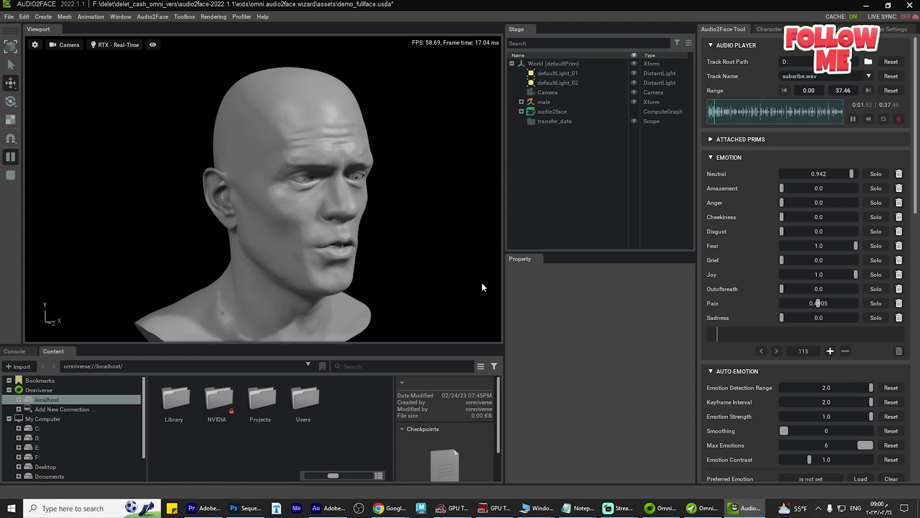
Orbit and zoom around the talking head to check lip-sync from frontal, three-quarter, underside and profile views
left_click_drag(426, 278, 391, 254, "alt")
left_click_drag(465, 245, 546, 240, "alt")
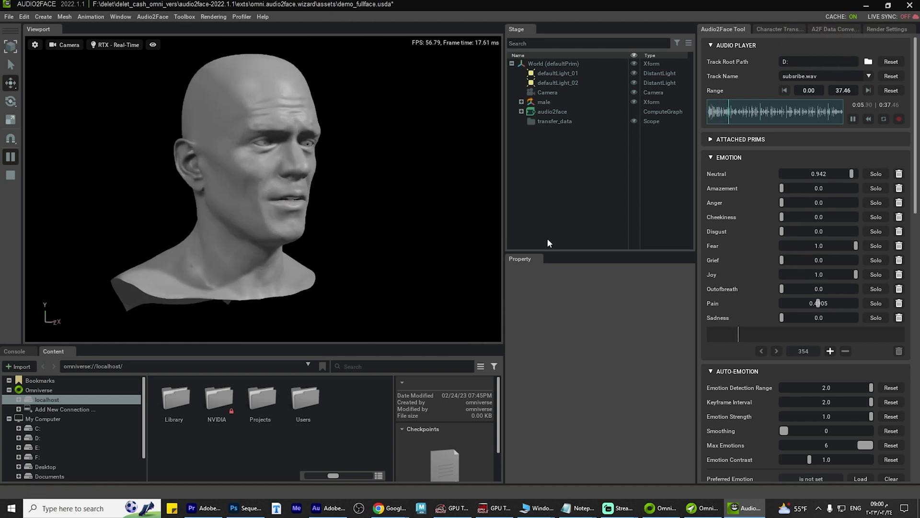
left_click_drag(398, 248, 332, 273, "alt")
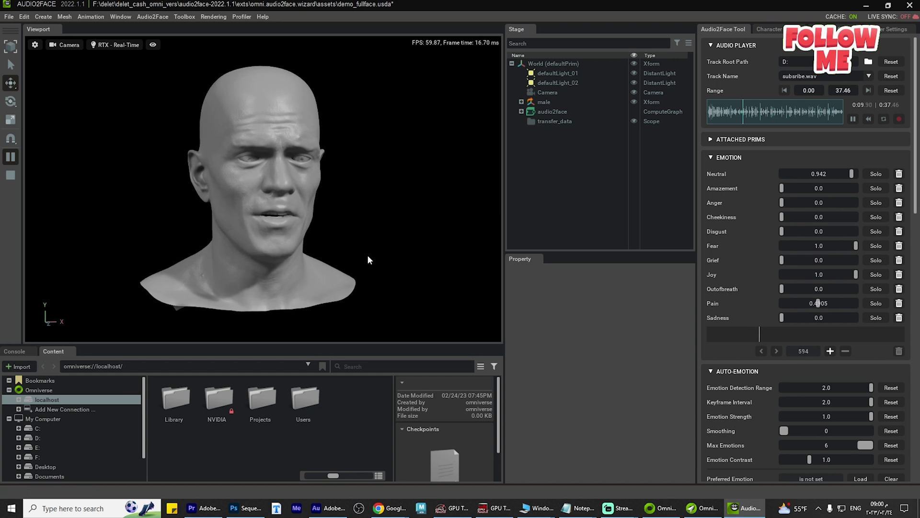
left_click_drag(376, 249, 451, 236, "alt")
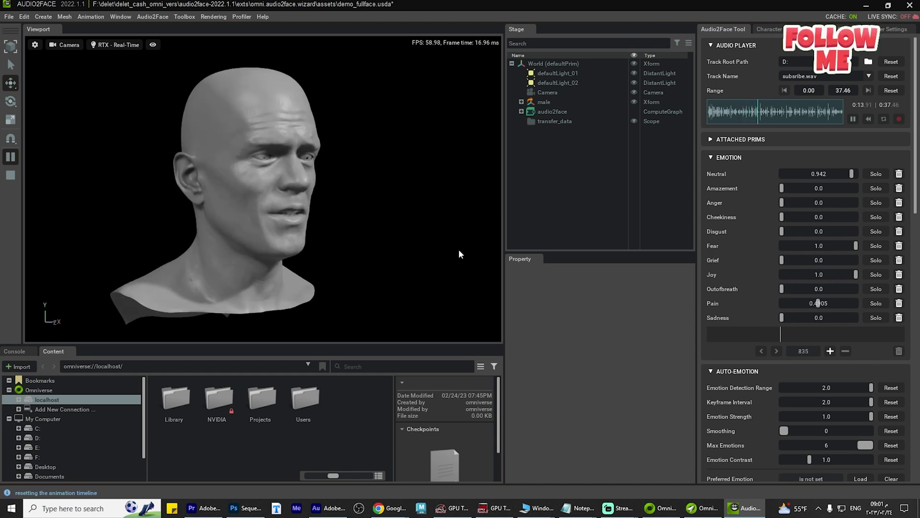
left_click_drag(451, 252, 342, 234, "alt")
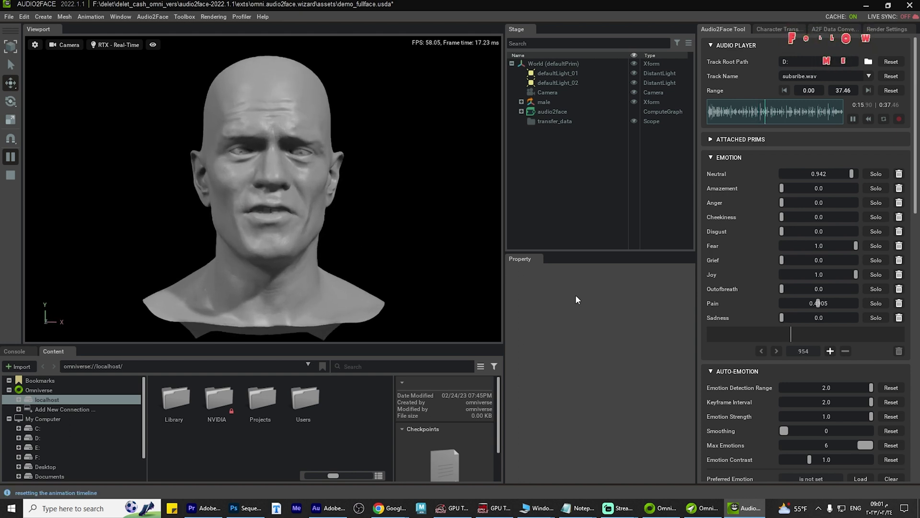
left_click_drag(575, 297, 446, 275, "alt")
scroll(411, 246, "up", 3)
left_click_drag(565, 290, 387, 216, "alt")
left_click_drag(397, 178, 370, 230, "alt")
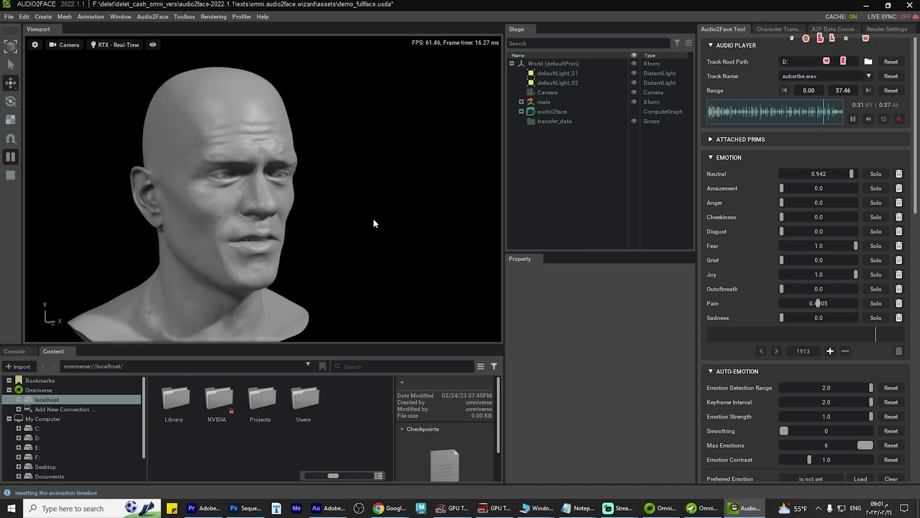
left_click_drag(345, 214, 312, 189, "alt")
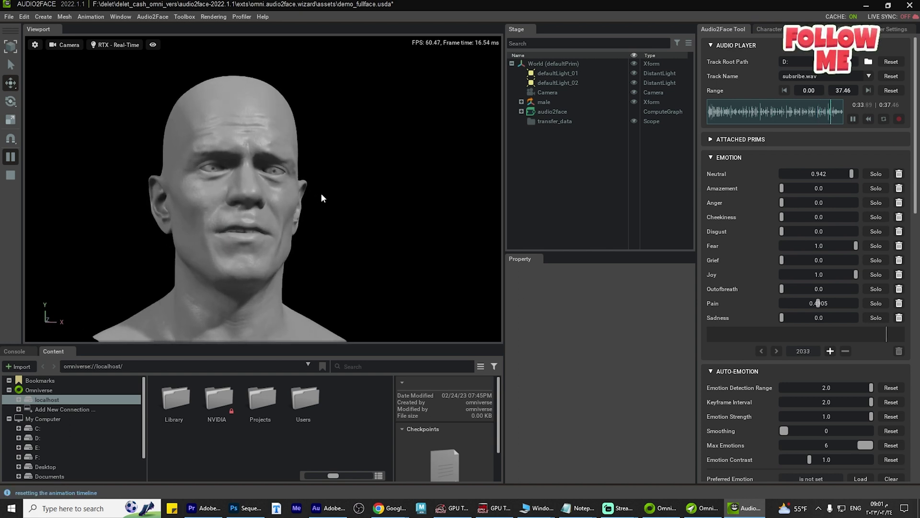
left_click_drag(322, 197, 466, 223, "alt")
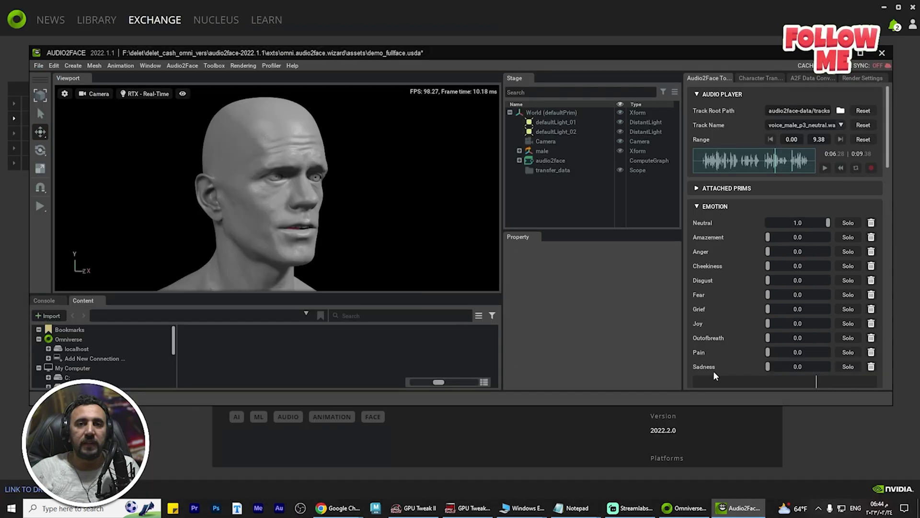